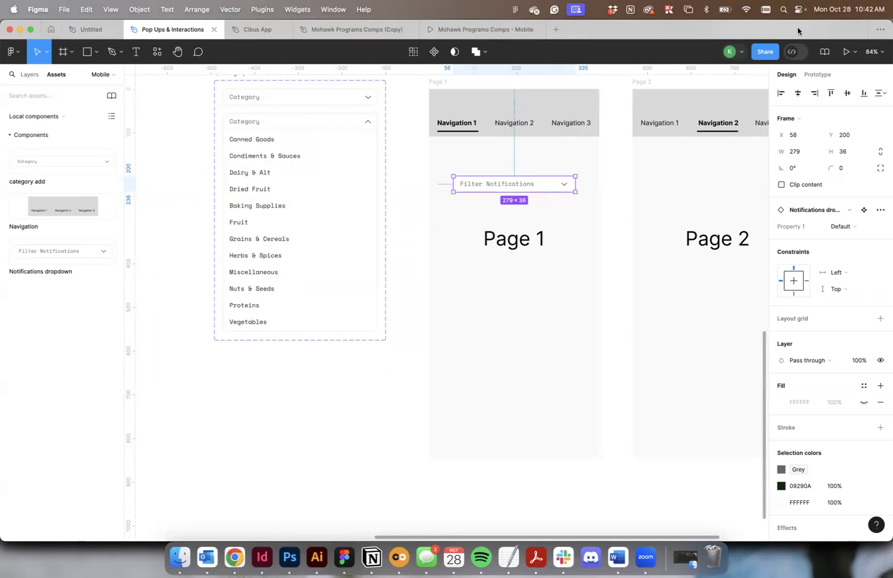
Preview the mobile prototype starting from the Page 1 frame.
scroll(537, 173, "up", 3)
left_click(438, 198)
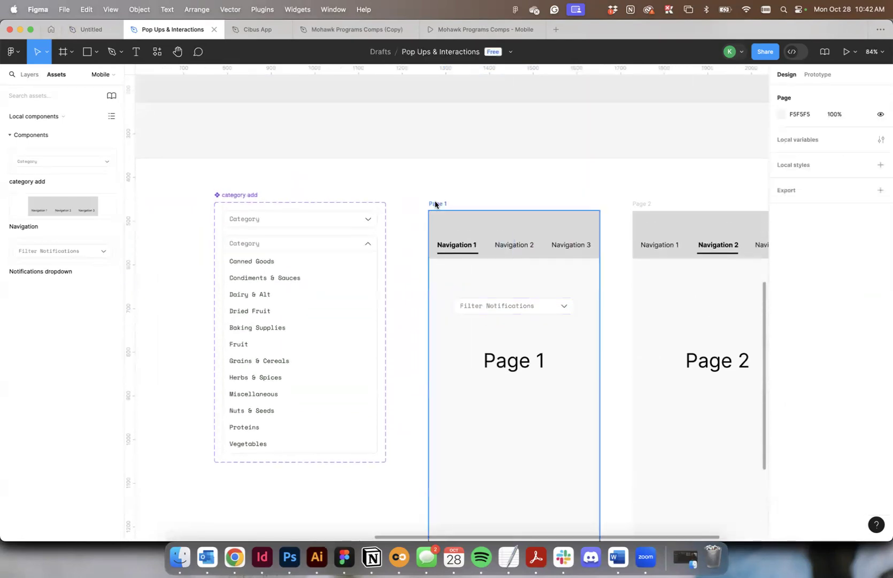
left_click(436, 203)
left_click(846, 51)
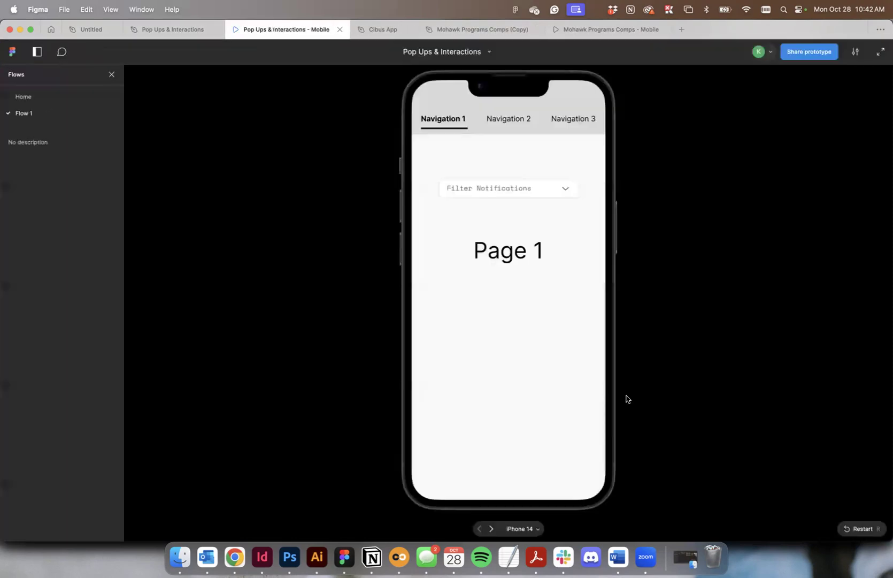
Test the Filter Notifications dropdown in the preview by choosing Pantry and repeatedly expanding and collapsing the list.
left_click(568, 187)
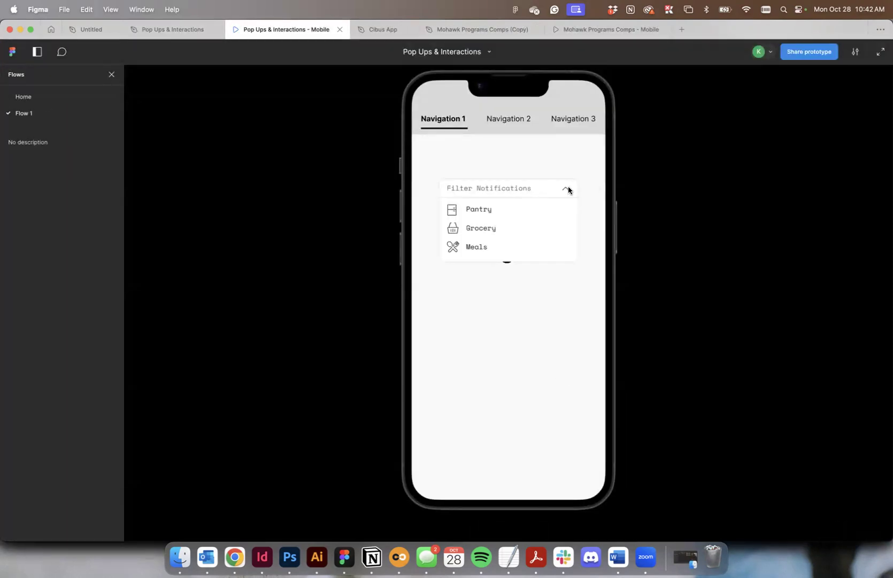
left_click(472, 211)
left_click(567, 187)
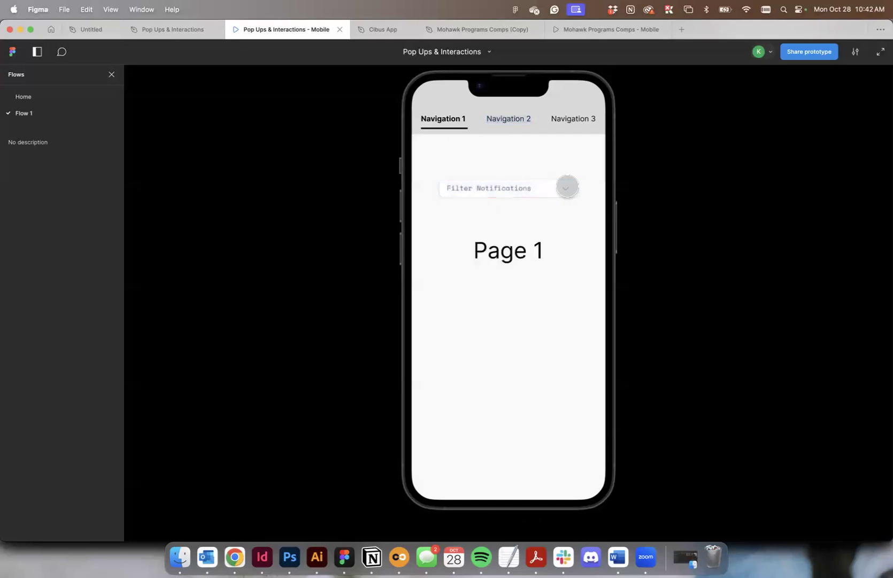
left_click(565, 188)
left_click(566, 188)
left_click(566, 188)
left_click(565, 187)
Return to the Pop Ups & Interactions design and inspect the tap interactions between the two Notifications dropdown variants.
left_click(168, 30)
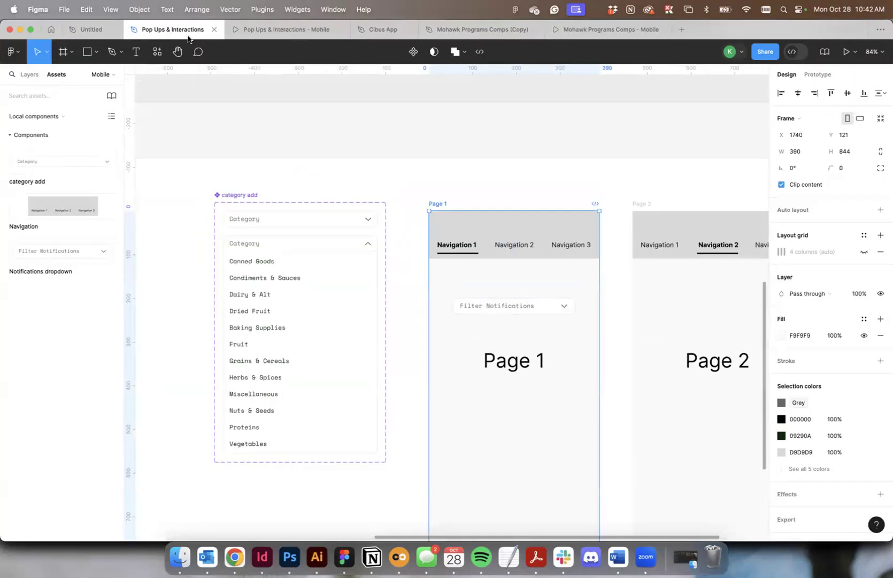
left_click(398, 179)
scroll(398, 176, "left", 5)
scroll(378, 249, "up", 5)
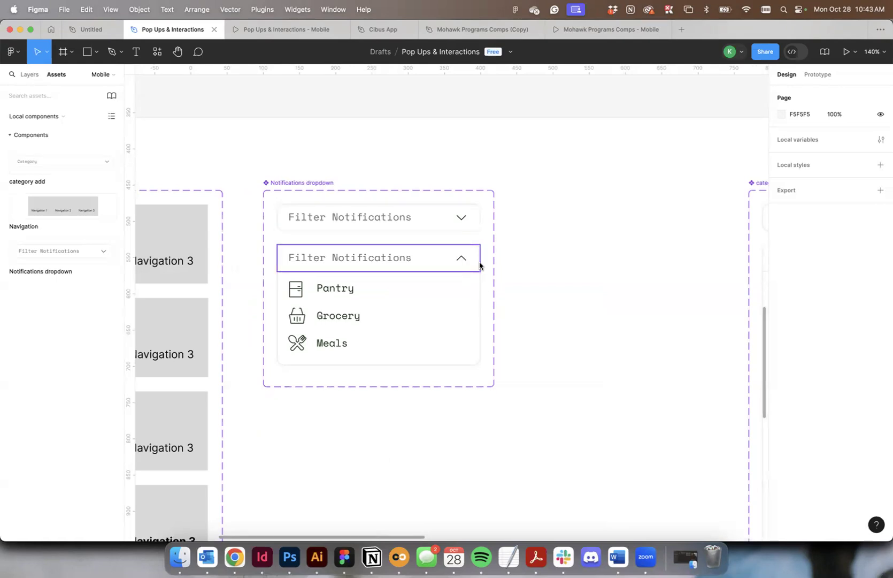
left_click(414, 227)
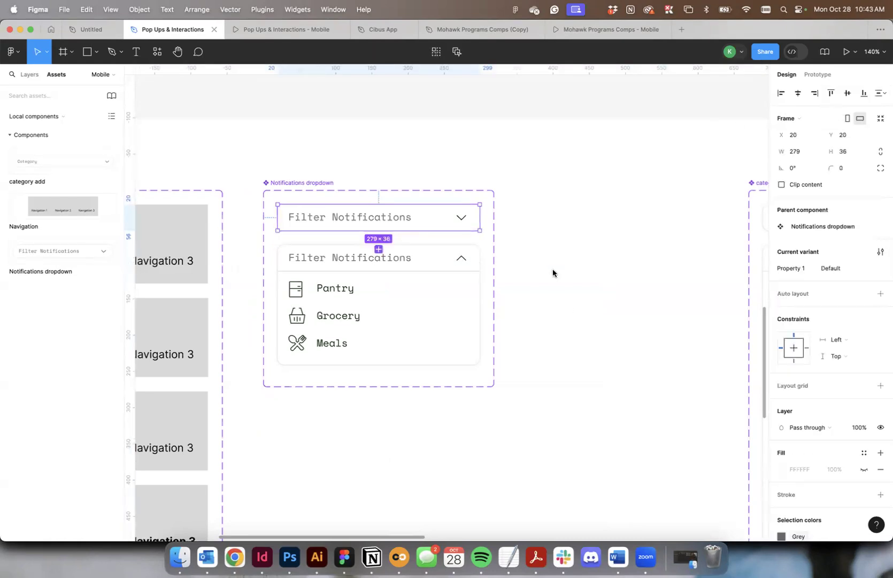
scroll(553, 273, "up", 5)
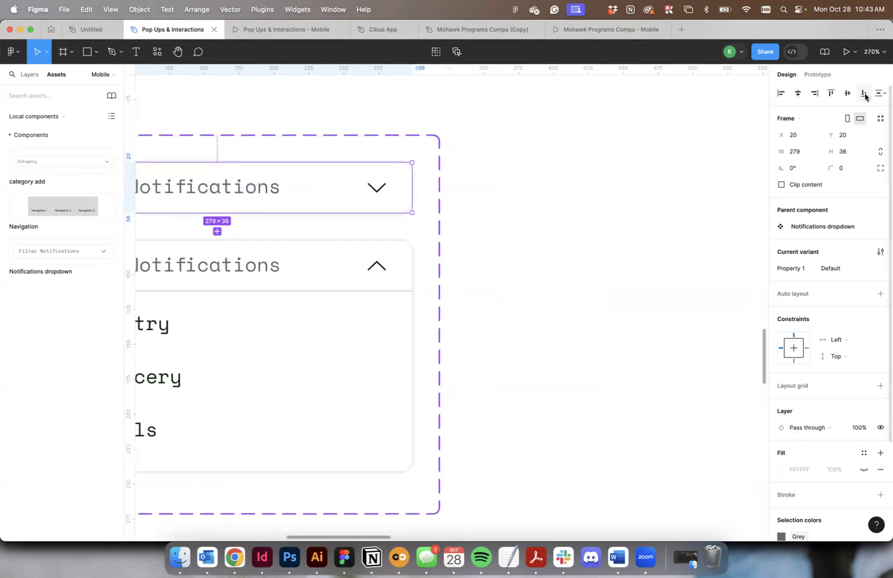
left_click(818, 75)
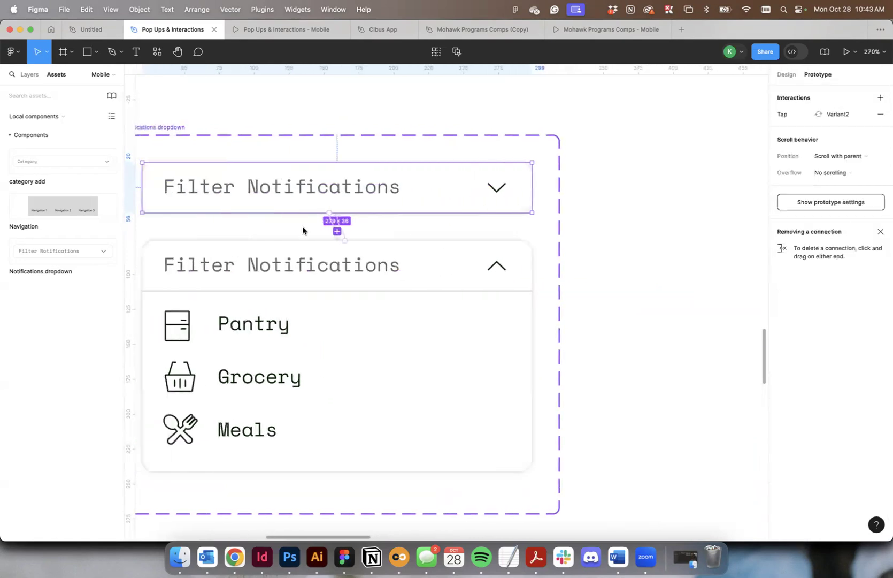
left_click(332, 227)
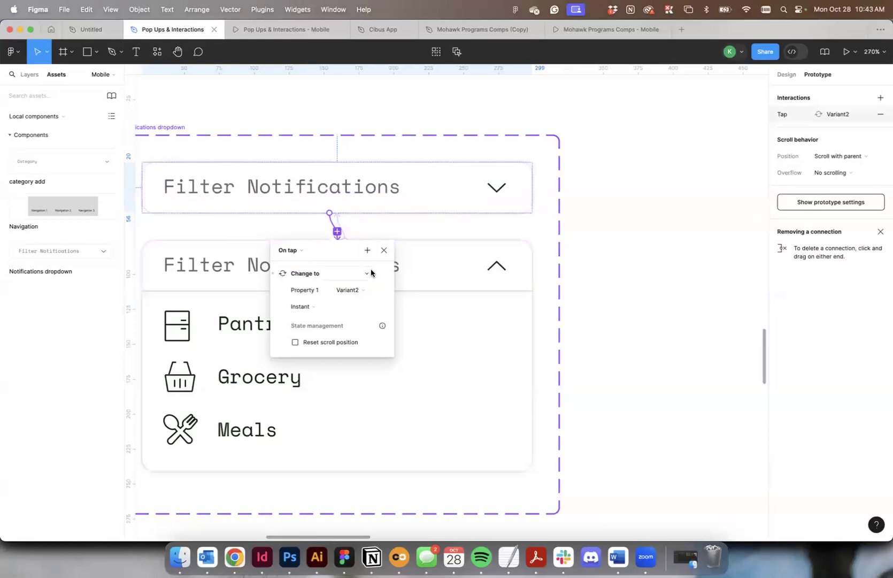
left_click(337, 220)
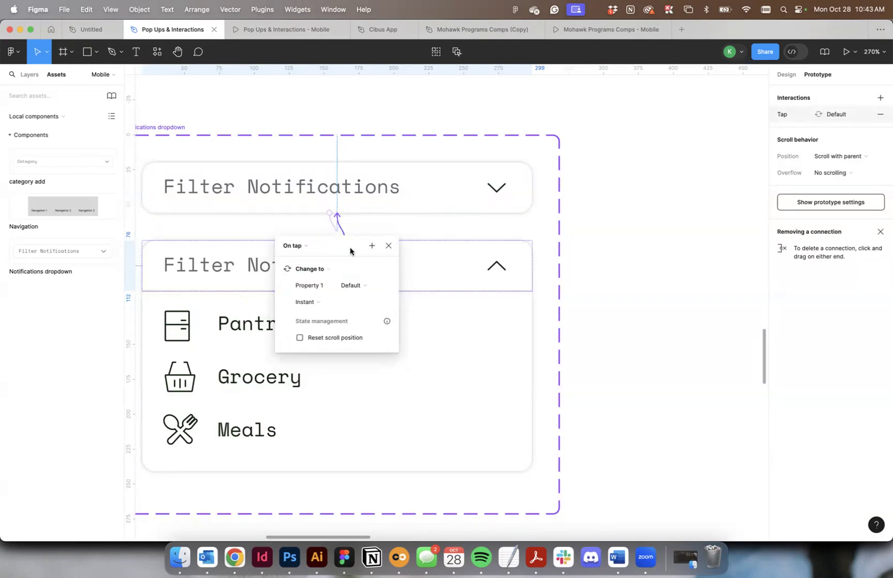
Remove the tap interactions connecting the collapsed and expanded Notifications dropdown variants.
left_click(459, 235)
left_click(334, 226)
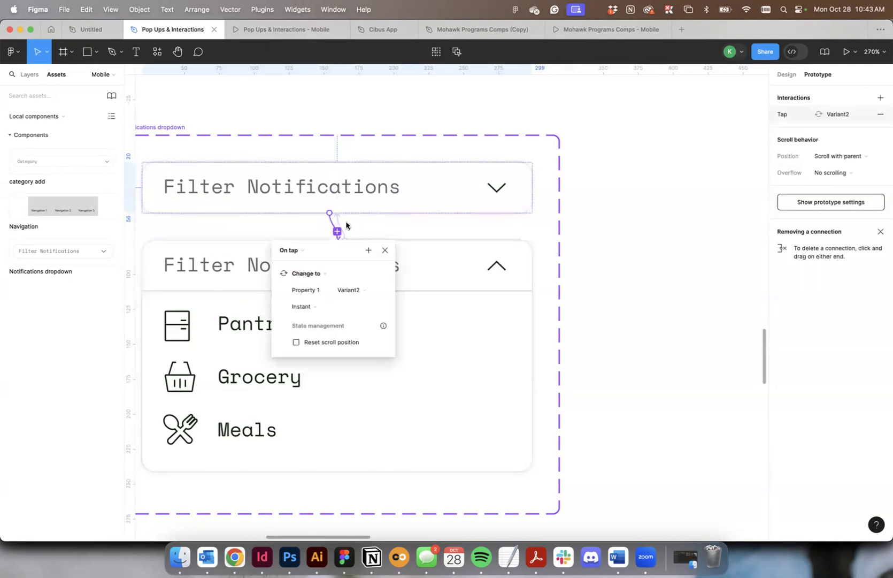
key("Delete")
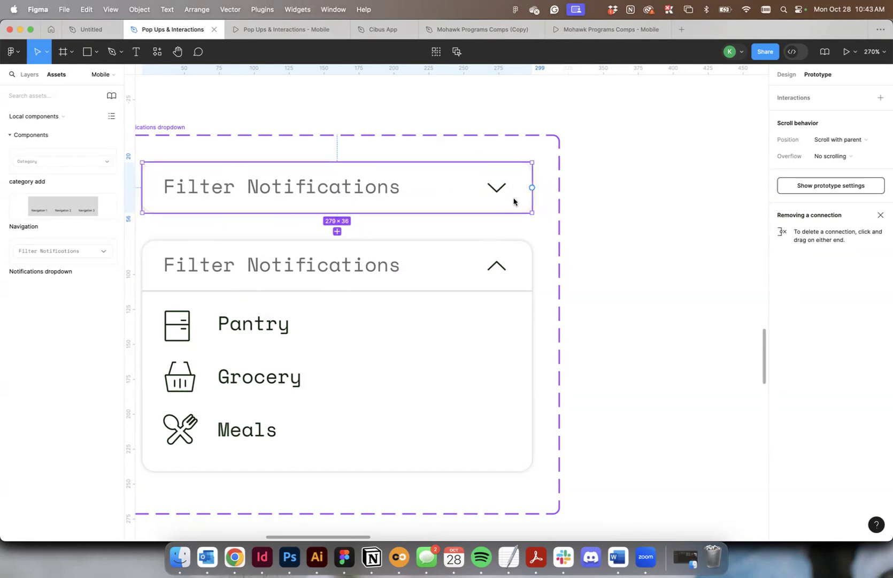
Link the collapsed and expanded Filter Notifications variants in both directions with On tap, Change to, Instant interactions targeting Variant2 and Default.
scroll(505, 179, "down", 1)
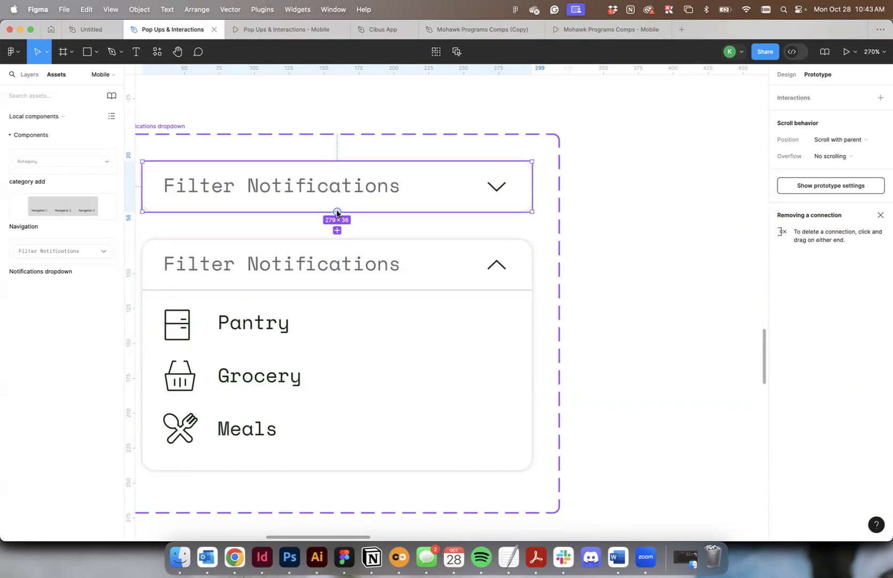
left_click_drag(336, 212, 335, 245)
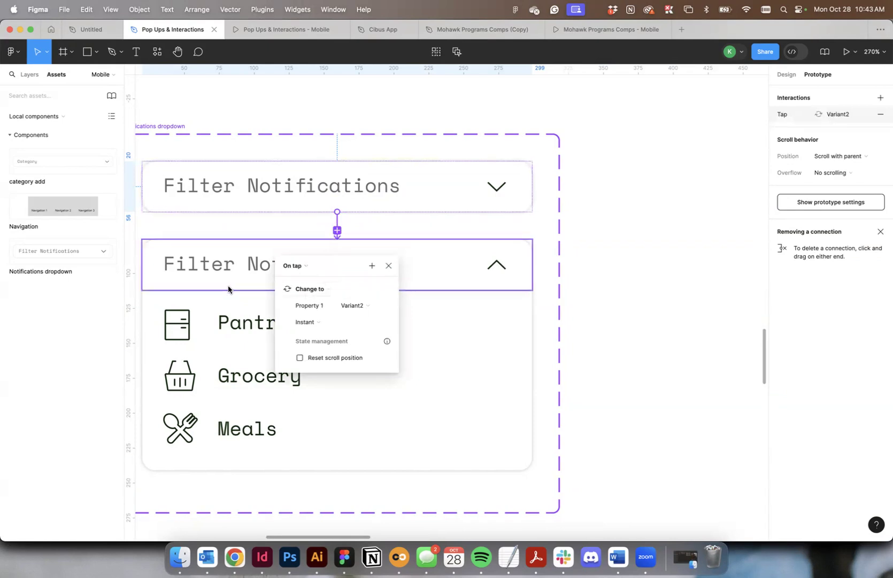
left_click(389, 266)
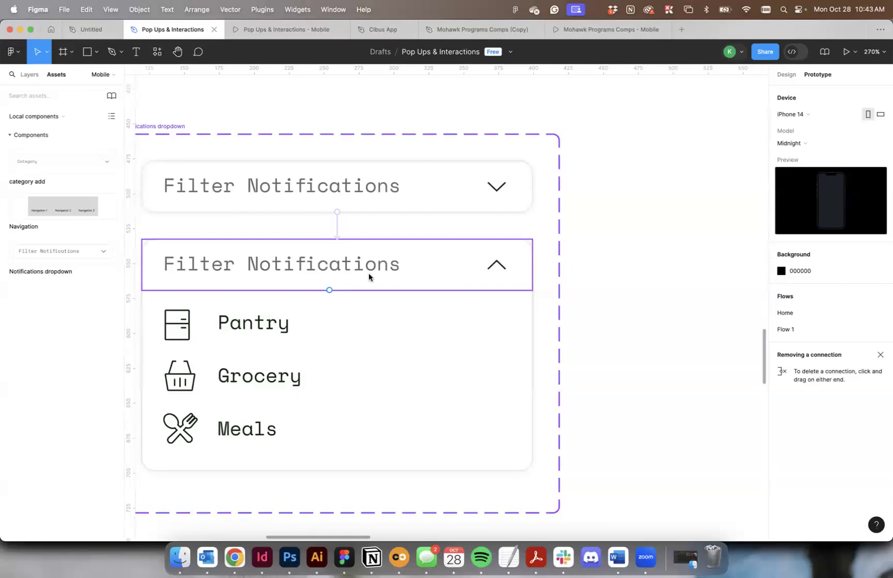
left_click(368, 277)
left_click_drag(330, 291, 361, 199)
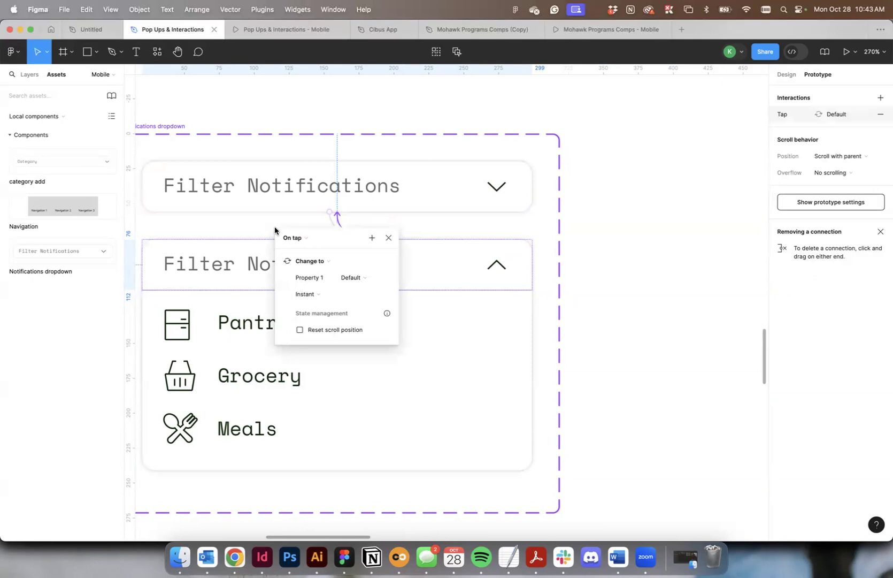
Test the relinked Filter Notifications dropdown in the Page 1 preview by expanding and collapsing it several times.
left_click(280, 36)
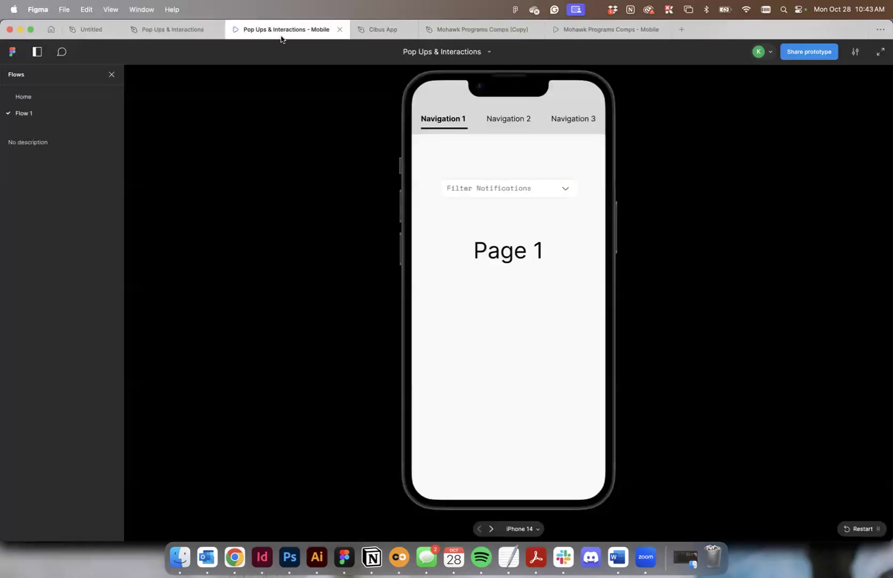
left_click(563, 189)
left_click(563, 188)
left_click(563, 189)
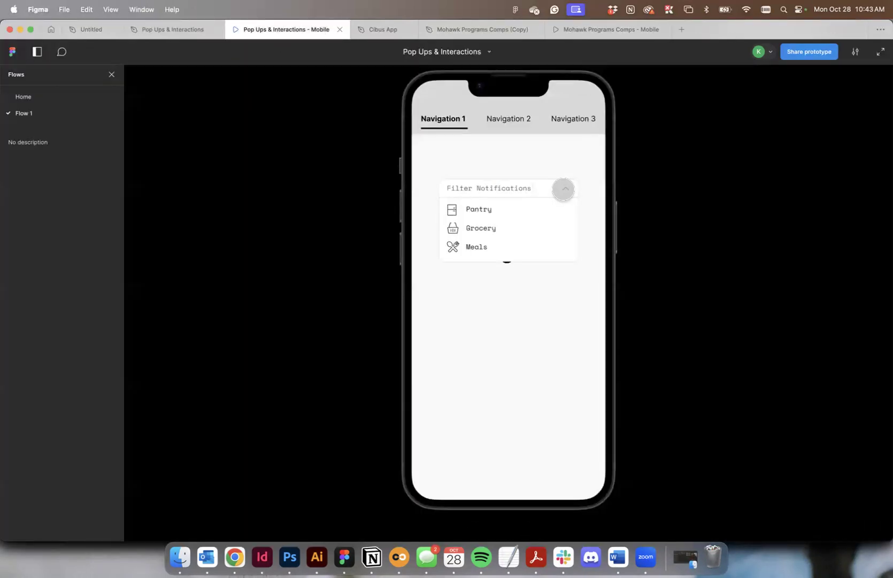
left_click(563, 189)
Return to the design file and move the Notifications dropdown component set rightward, close to the category add component.
left_click(161, 29)
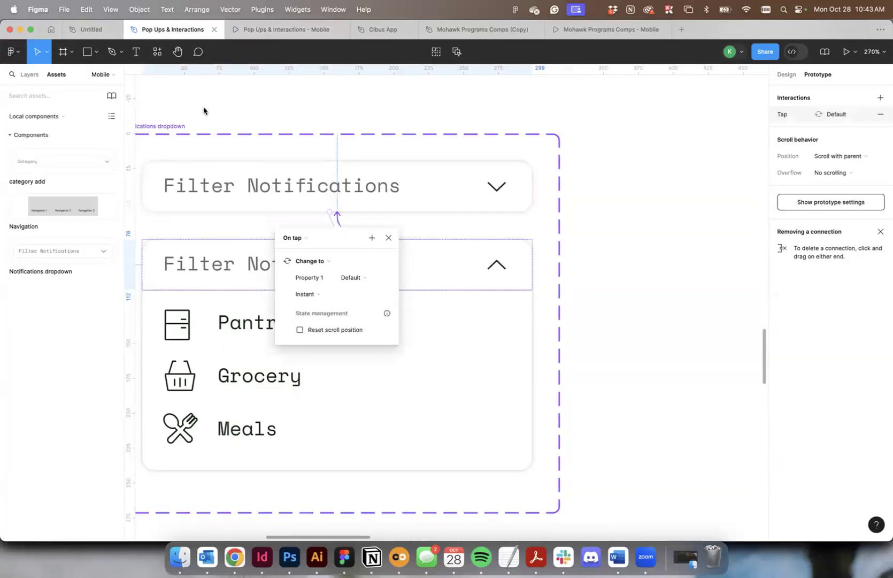
scroll(203, 110, "left", 5)
left_click(246, 171)
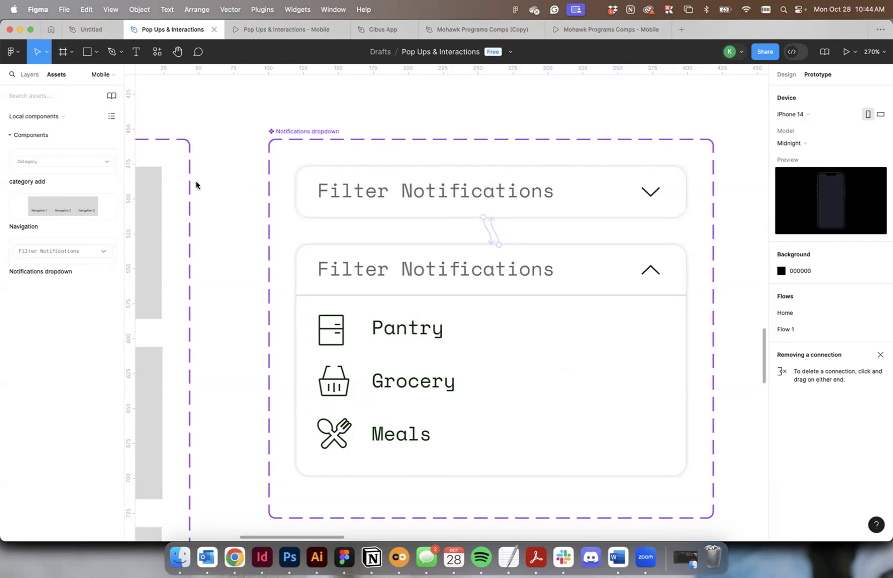
scroll(196, 185, "down", 2)
scroll(210, 190, "down", 3)
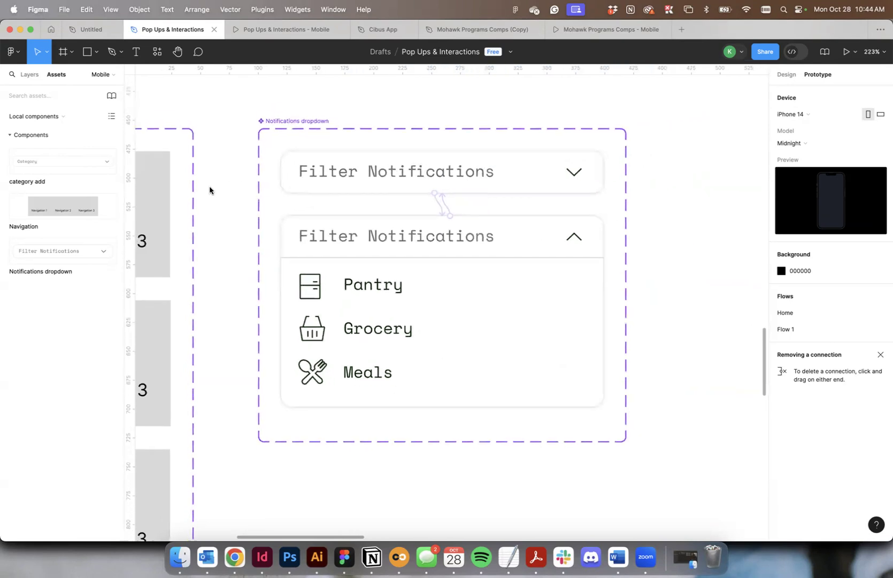
scroll(210, 189, "down", 8)
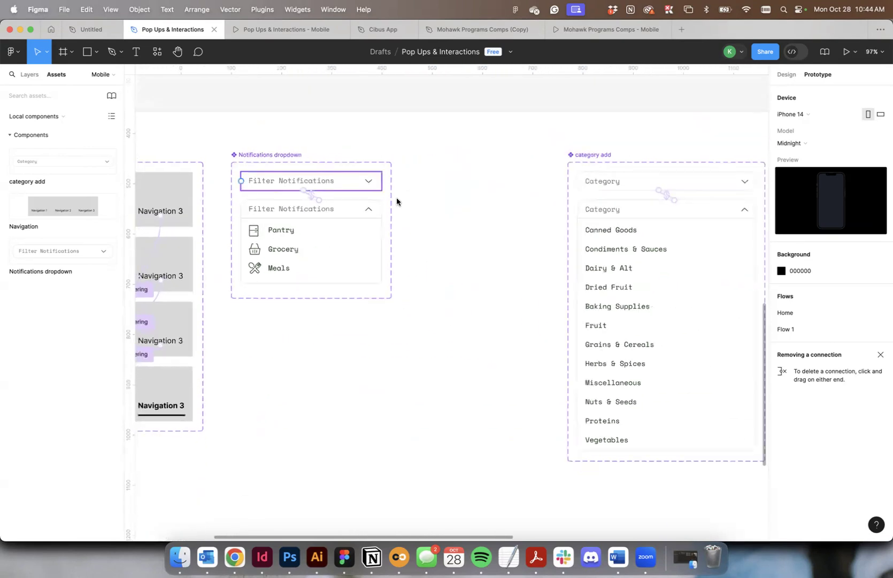
scroll(448, 211, "left", 4)
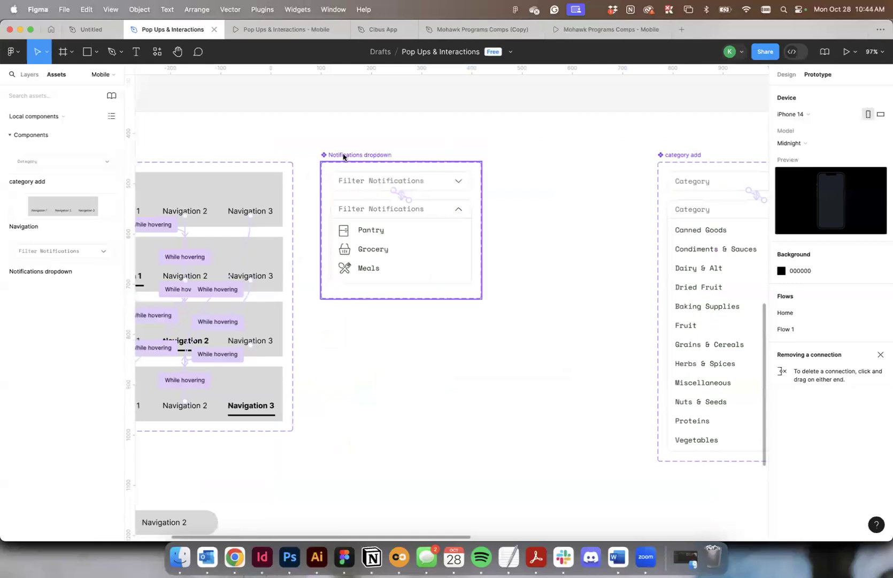
left_click_drag(343, 156, 498, 155)
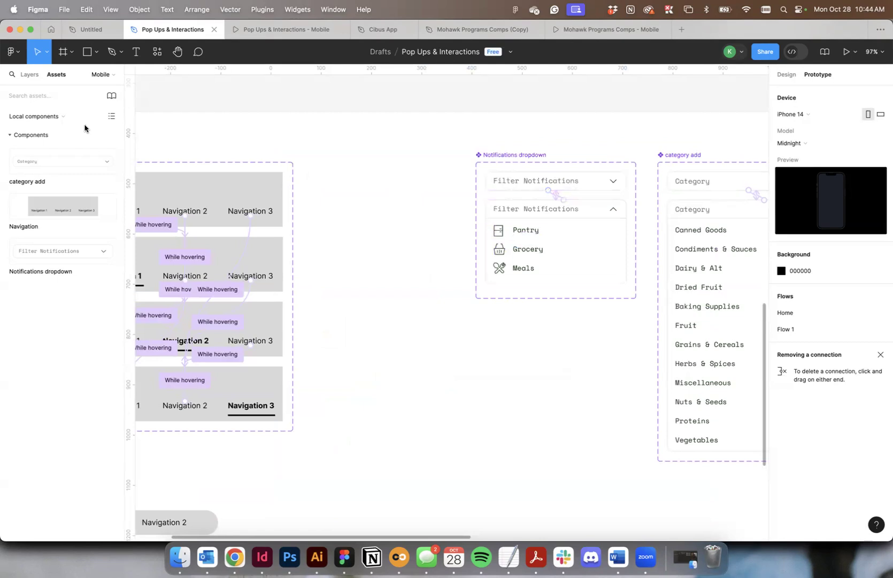
Copy the Pantry icon and label from the expanded dropdown variant into the empty space between the Navigation and Notifications dropdown components.
key("alt+8")
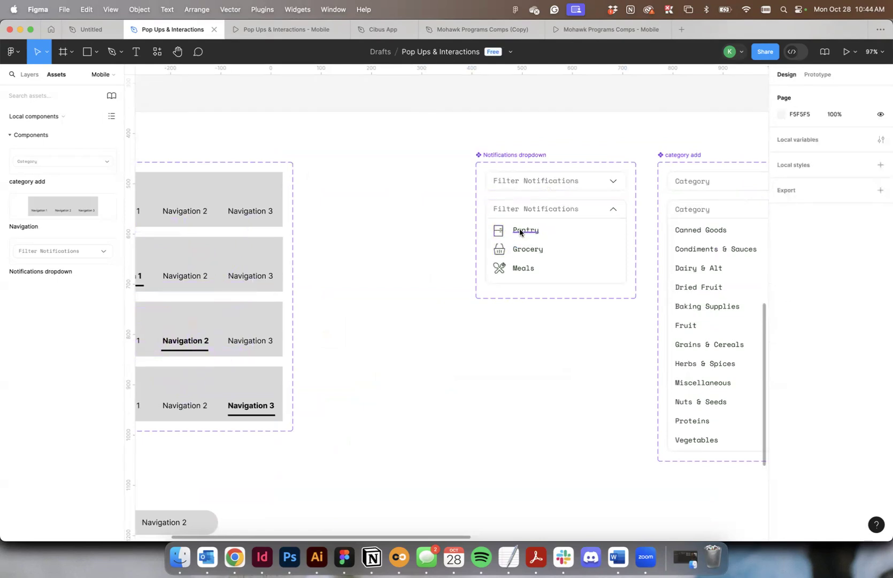
left_click(539, 198)
left_click(503, 228, "super")
left_click(525, 230, "shift+super")
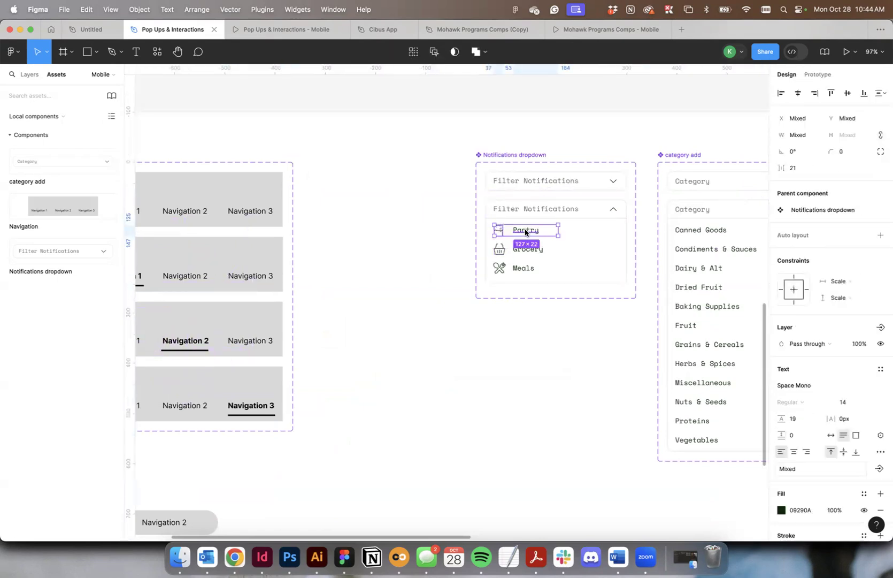
left_click(29, 75)
key("super+c")
key("super+v")
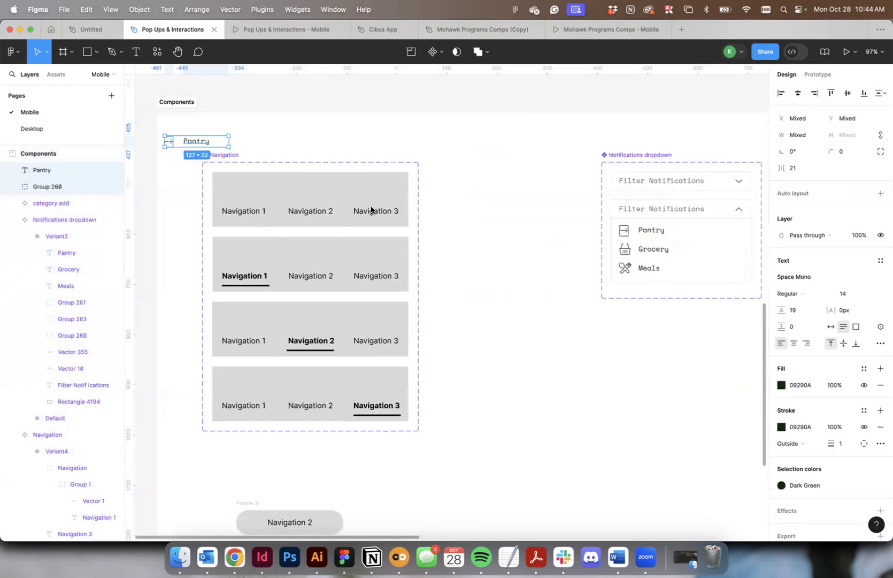
left_click_drag(204, 143, 512, 190)
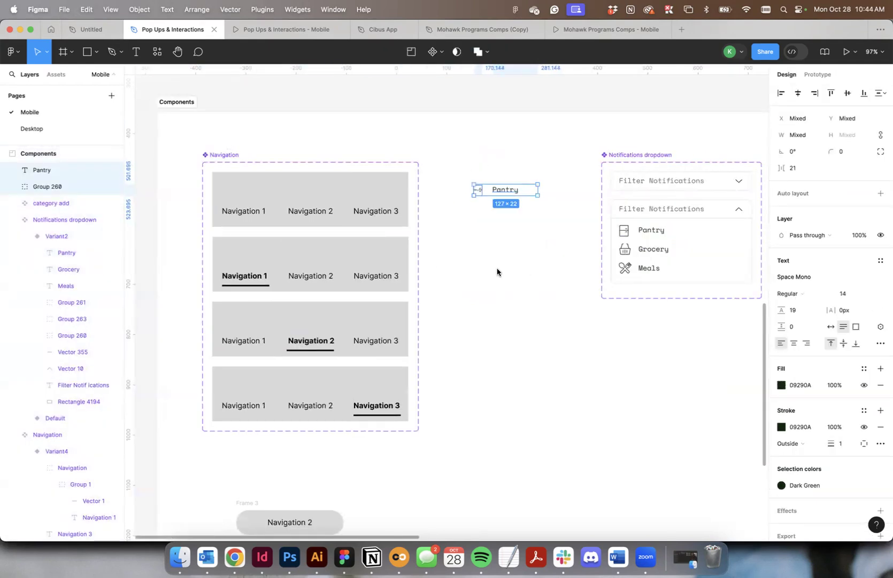
Draw a grey rectangle about 193 × 44 around the copied Pantry icon and label and send it behind them.
left_click(88, 52)
mouse_move(460, 170)
left_mouse_down()
mouse_move(554, 207)
mouse_move(561, 192)
mouse_move(523, 186)
left_mouse_up()
right_click(523, 185)
left_click(567, 286)
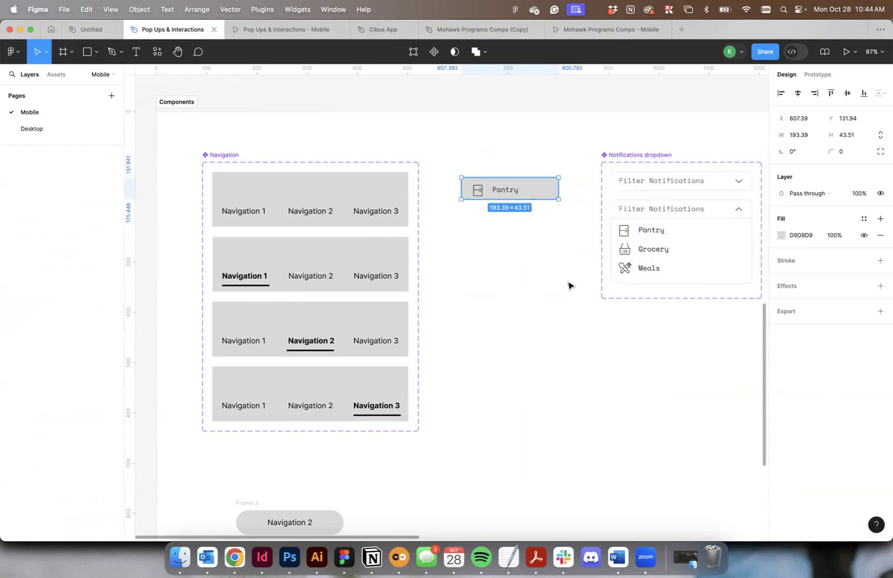
Nudge the copied Pantry icon and label slightly upward to centre them vertically on the grey rectangle.
scroll(527, 191, "up", 5)
left_click(452, 192)
left_click(492, 192, "shift")
left_click_drag(492, 192, 494, 190)
left_click(502, 159)
Widen the grey rectangle behind Pantry to 279, matching the width of the Notifications dropdown variants.
scroll(449, 152, "right", 3)
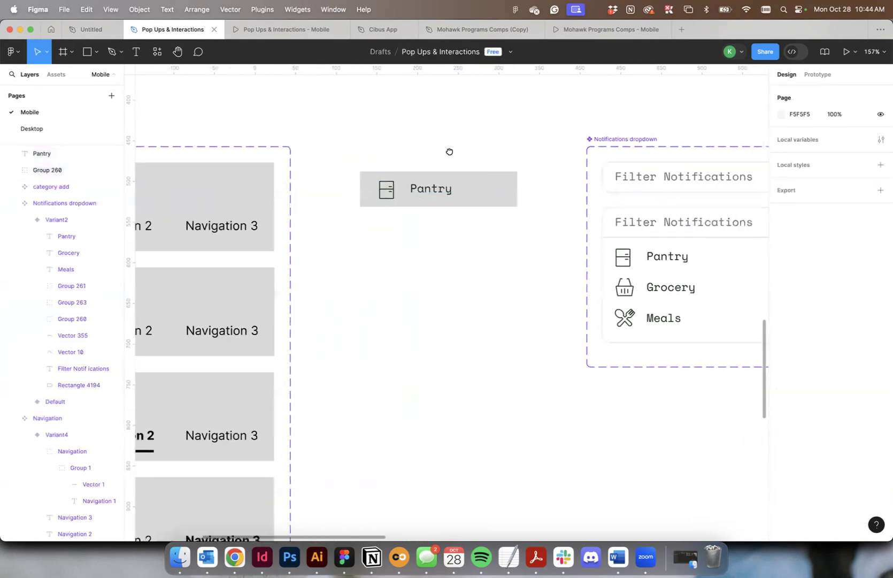
left_click(484, 184)
left_click_drag(498, 193, 530, 194)
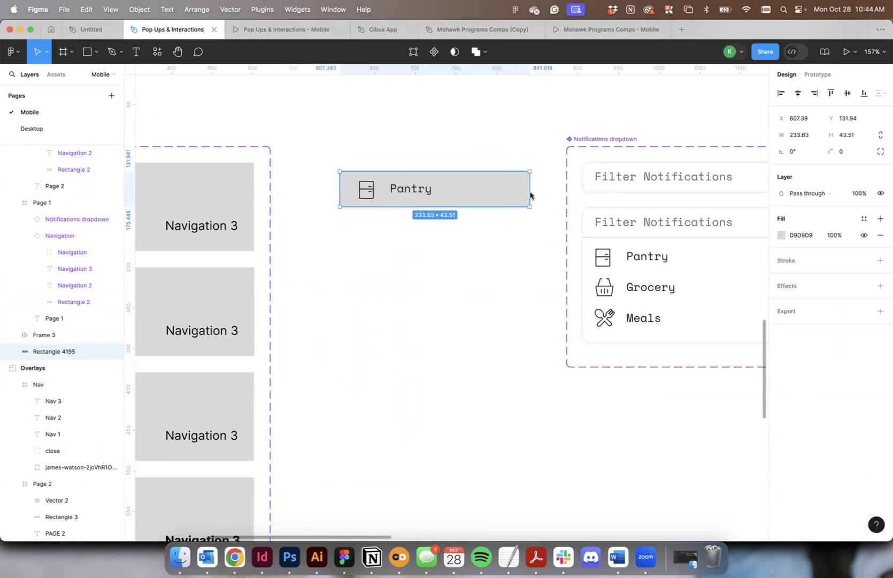
left_click(642, 258)
key("Escape")
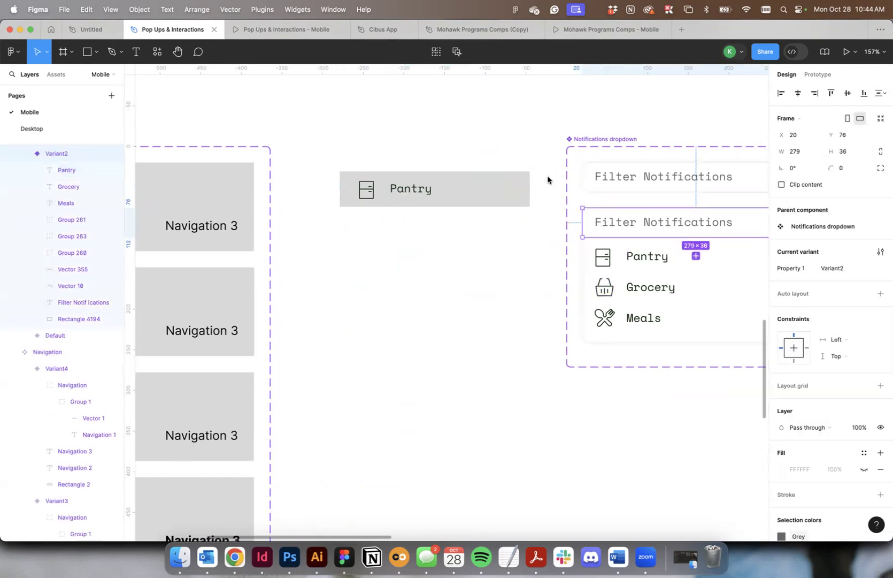
left_click(511, 190)
left_click(801, 135)
type("279")
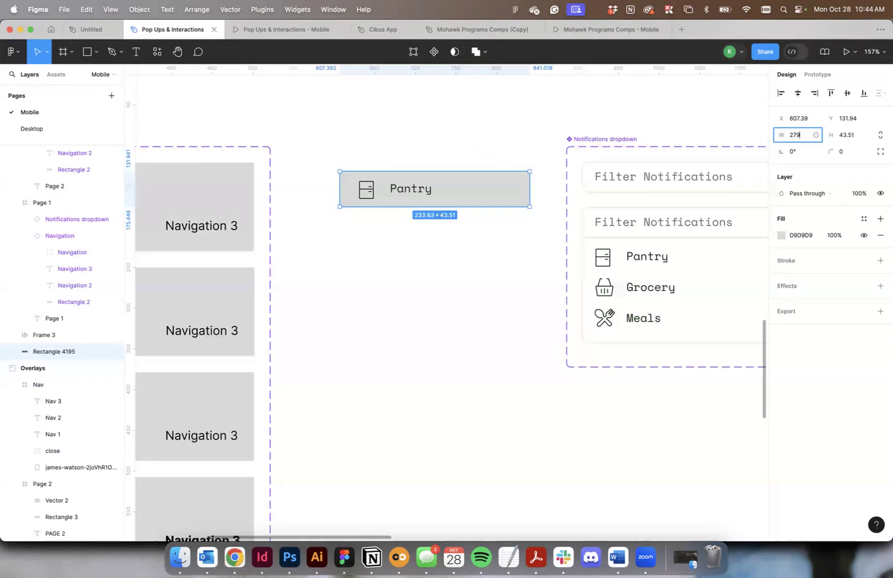
key("Return")
Move the grey rectangle together with its Pantry icon and label leftward, placing the rectangle at X about 565.
key("super+a")
left_click_drag(465, 190, 429, 193)
left_click(426, 148)
left_click(477, 187)
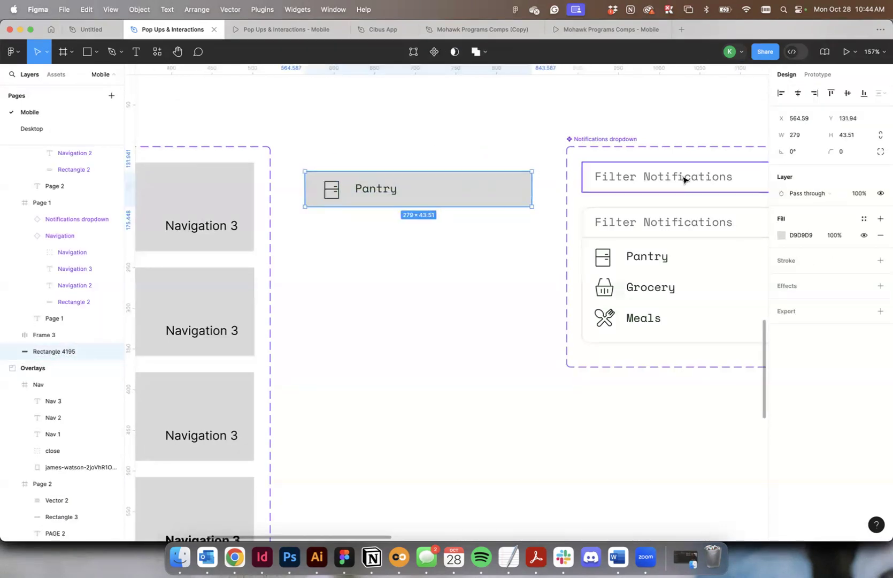
Change the fill of the grey rectangle behind the separate Pantry icon and label to white, FFFFFF.
left_click(781, 235)
left_click_drag(694, 331, 580, 225)
left_click(341, 139)
Group the white rectangle with its Pantry icon and label and turn the group into a component.
left_click_drag(317, 141, 496, 265)
key("super+g")
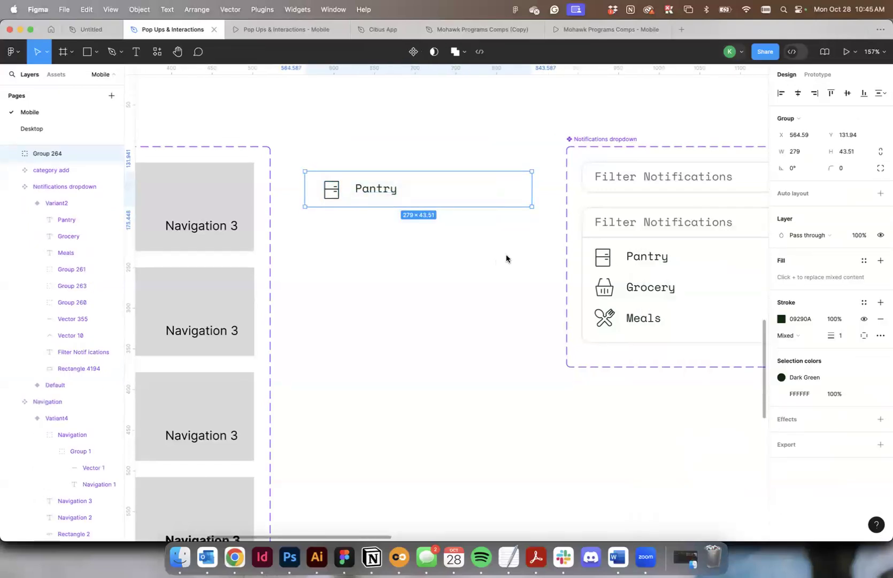
left_click(413, 51)
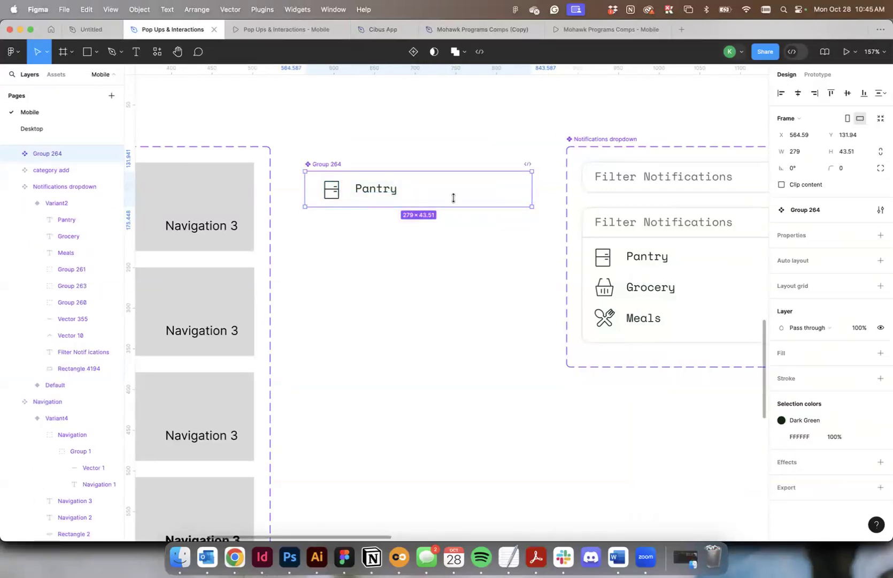
Rename the new Pantry component as Pantry Default.
double_click(328, 164)
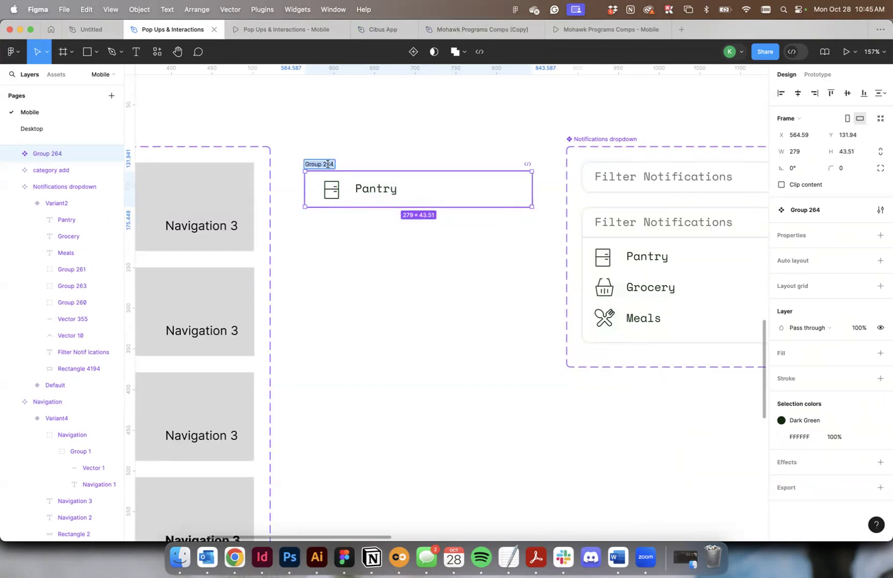
type("pp")
key("BackSpace")
key("BackSpace")
type("Pantry Default")
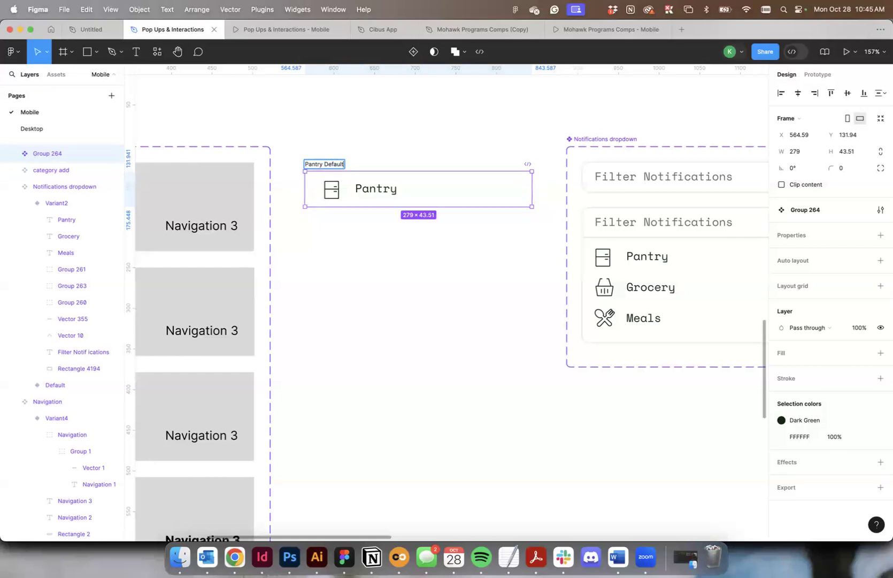
left_click(318, 135)
Add a second variant to the Pantry Default component and fill its background rectangle with F1F1F1.
left_click(324, 163)
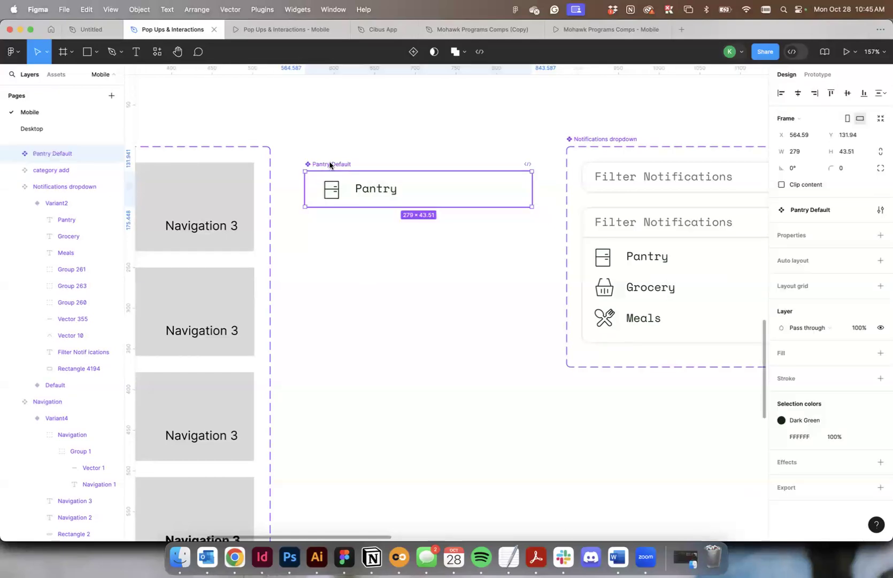
left_click(413, 51)
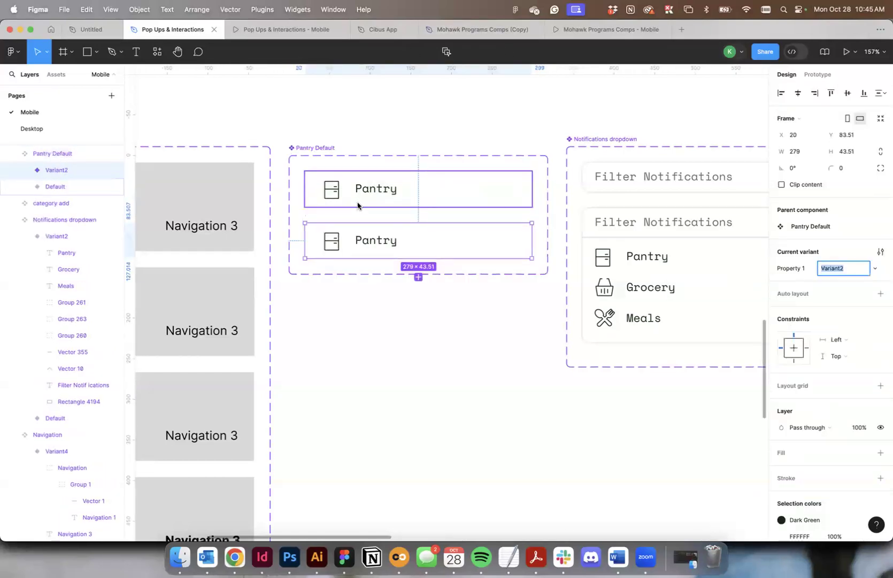
left_click(480, 244)
left_click(781, 344)
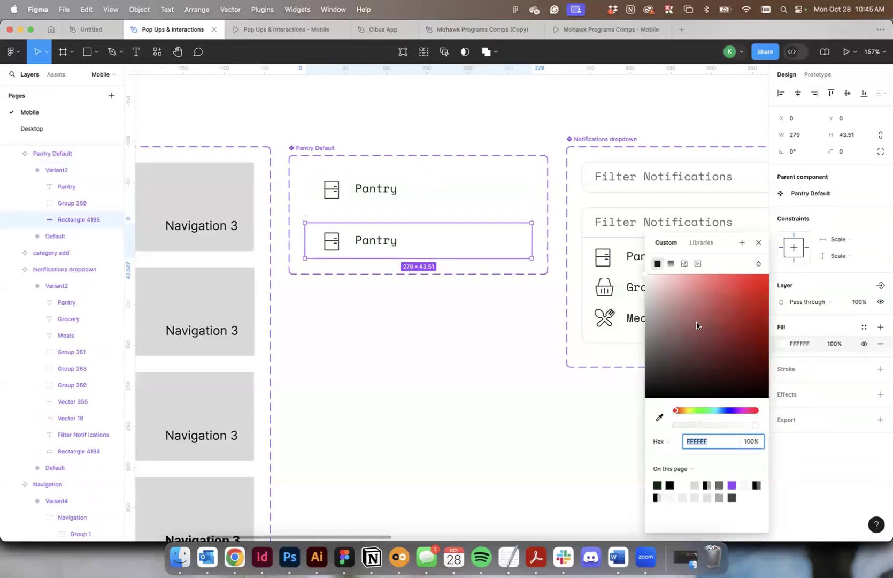
type("F1F1F1")
key("Return")
Set the Pantry label in the grey second variant to the Bold font style.
left_click(377, 240)
double_click(378, 240)
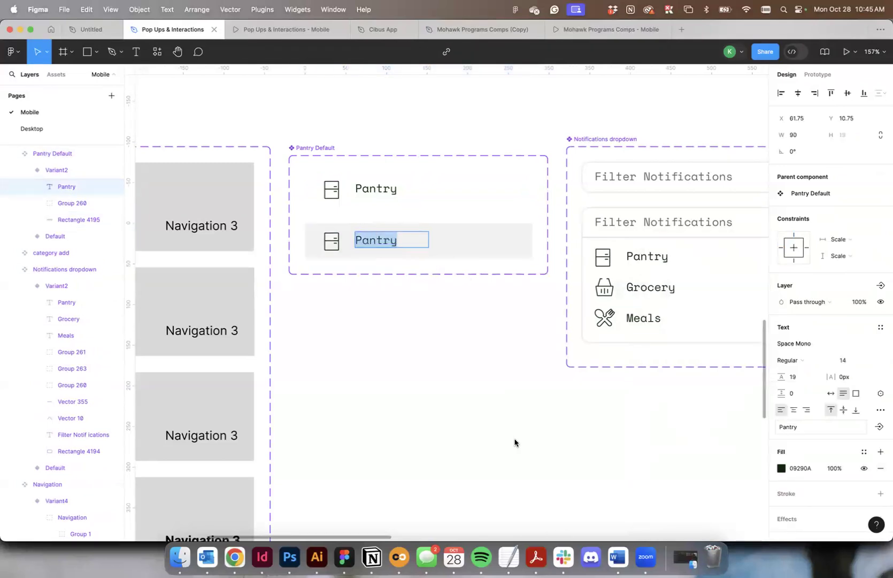
left_click(791, 359)
left_click(793, 371)
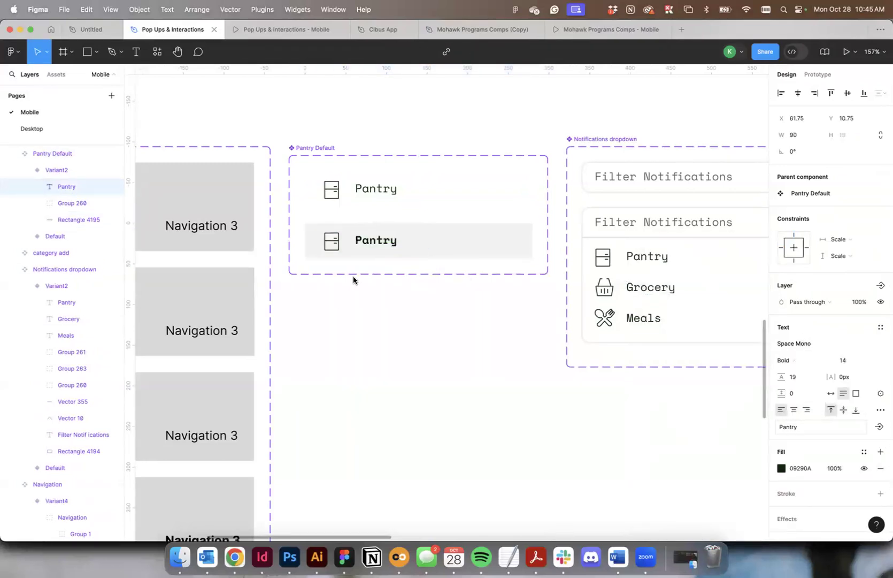
Set the stroke weight of the Pantry icon in the grey second variant to 2.
left_click(335, 245)
left_click(840, 428)
type("2")
left_click(496, 424)
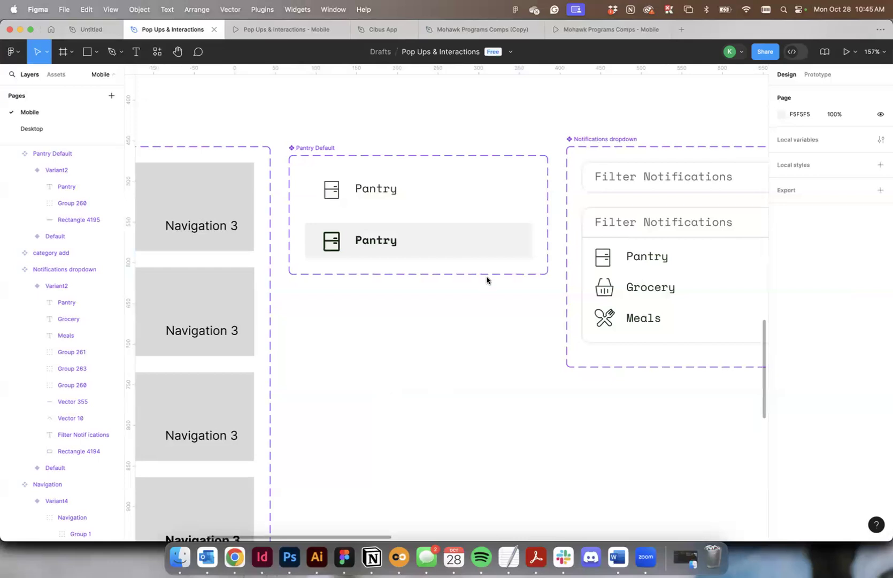
Add a While hovering interaction from the default Pantry variant that changes it to Variant2.
left_click(352, 195)
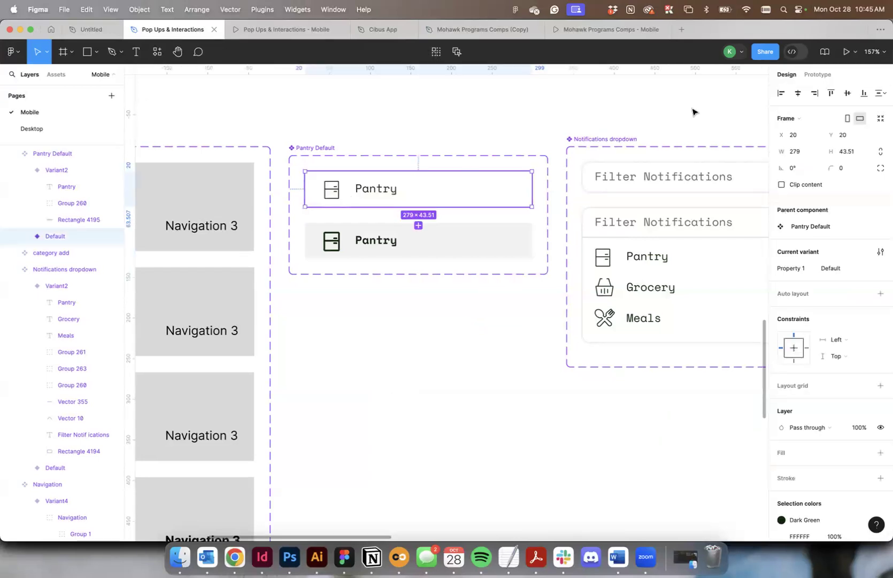
left_click(806, 75)
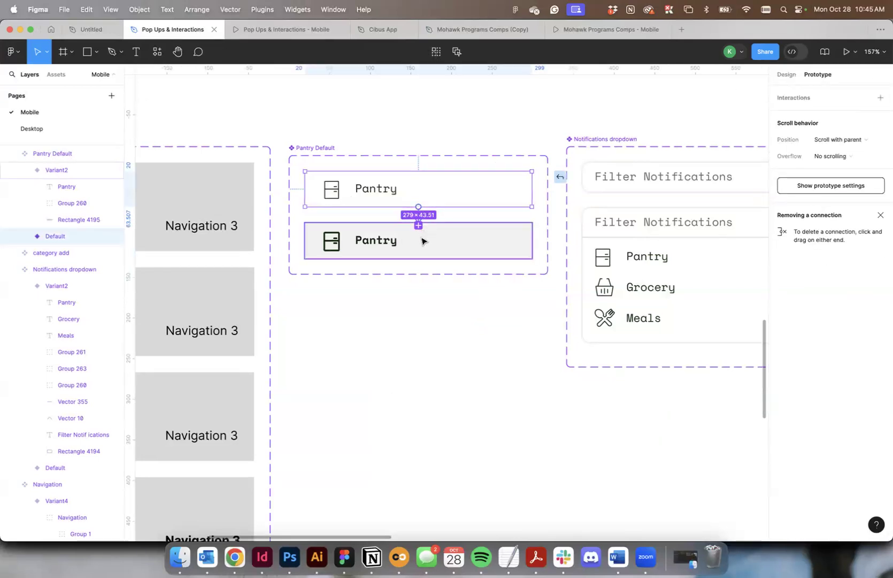
left_click_drag(418, 224, 422, 241)
left_click(380, 248)
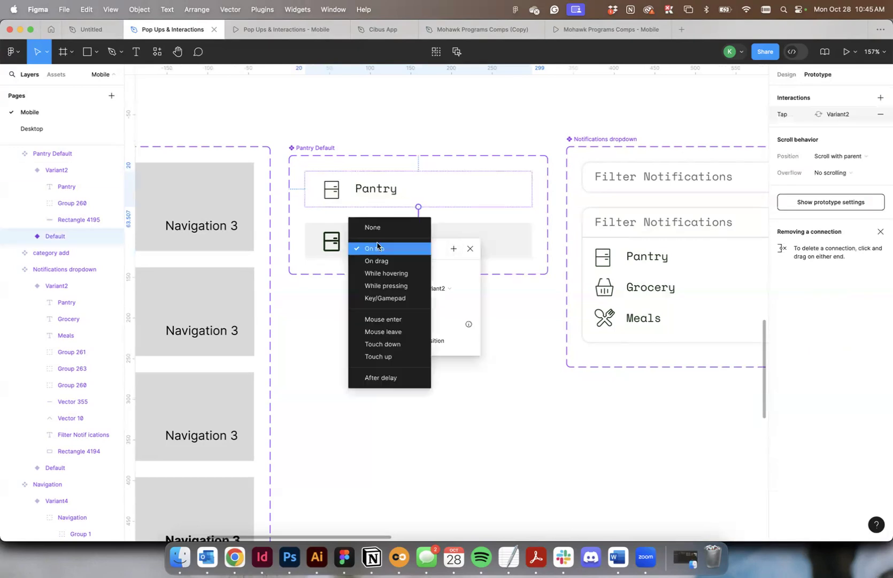
left_click(395, 274)
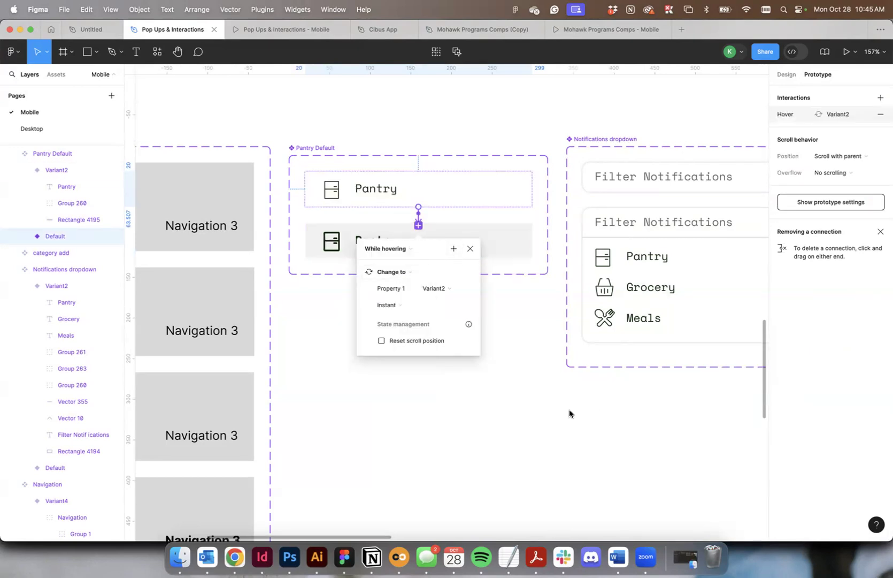
left_click(419, 406)
Delete the category add component set beside the Notifications dropdown.
scroll(422, 394, "right", 3)
scroll(587, 161, "down", 5)
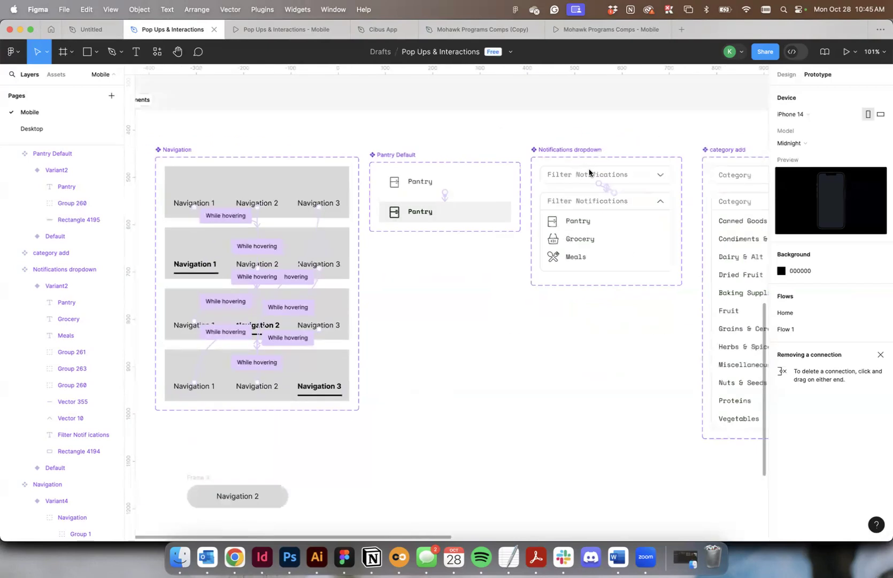
scroll(535, 166, "right", 4)
left_click(388, 156)
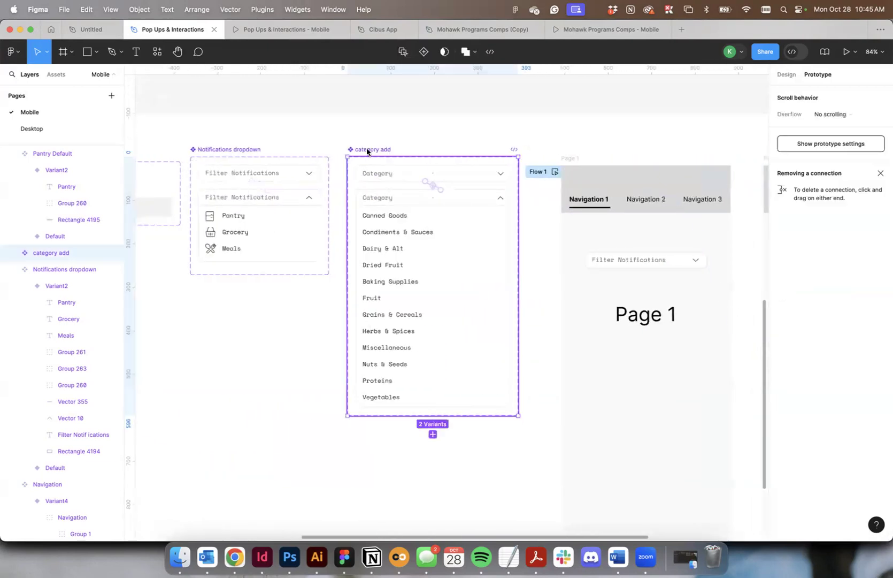
key("Delete")
Move the Notifications dropdown component set rightward into the empty space before the Page 1 frame.
left_click(222, 149)
left_click_drag(223, 149, 377, 159)
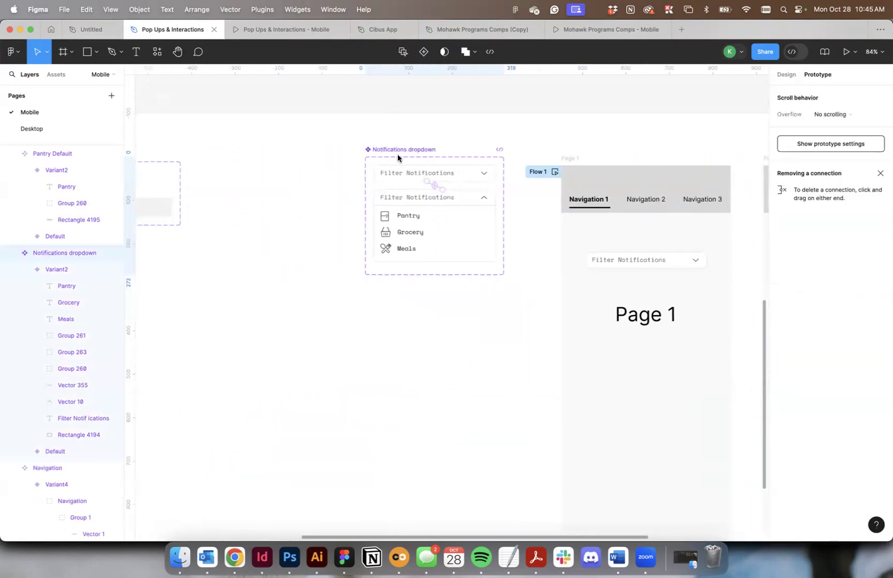
scroll(396, 155, "left", 6)
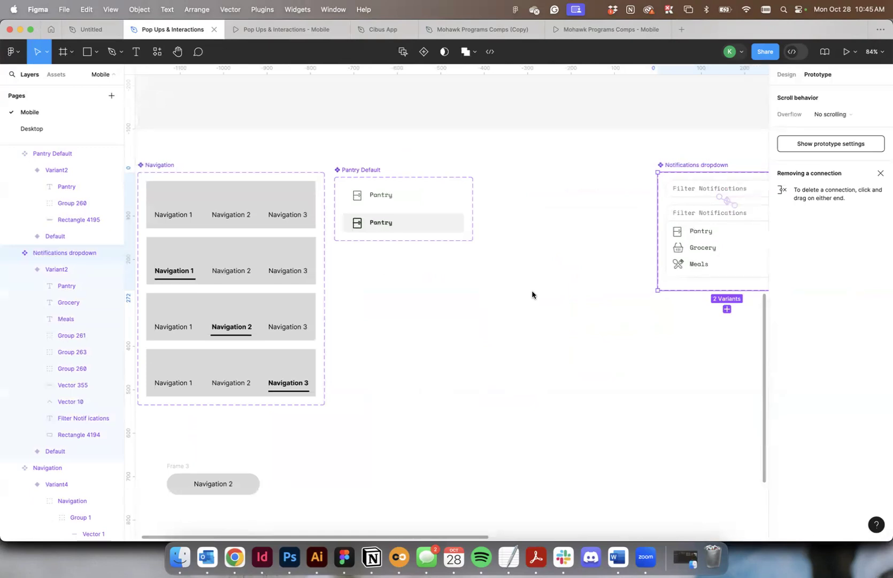
Duplicate the Notifications dropdown component set, placing the copy between Pantry Default and the original.
left_click_drag(695, 166, 586, 164)
scroll(528, 170, "right", 3)
left_click(552, 163, "shift")
left_click(417, 165)
scroll(472, 145, "up", 5)
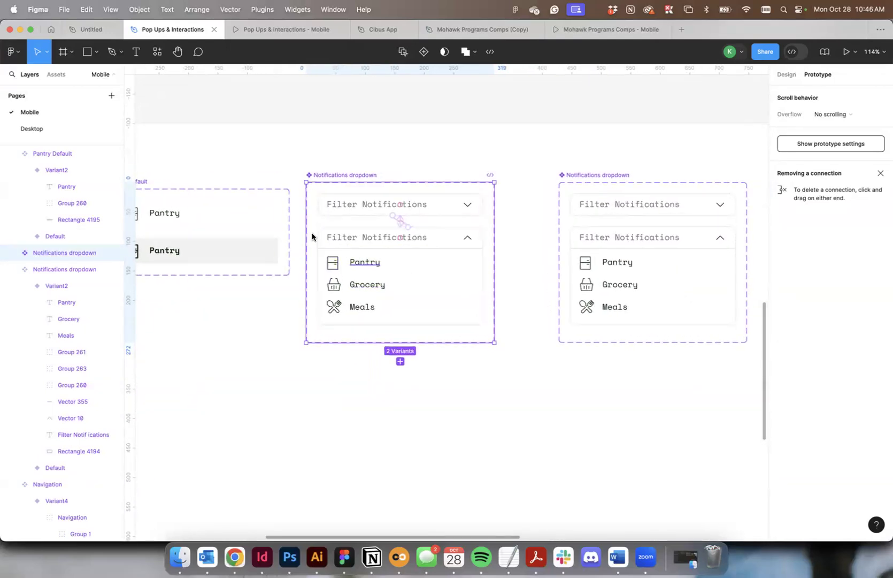
Move the Grocery and Meals icons and labels out of the copied dropdown's open variant onto the canvas below it.
double_click(384, 265)
double_click(332, 287)
left_click(377, 290, "shift")
left_click(356, 310, "shift")
left_click(338, 308, "shift")
left_click_drag(374, 289, 394, 410)
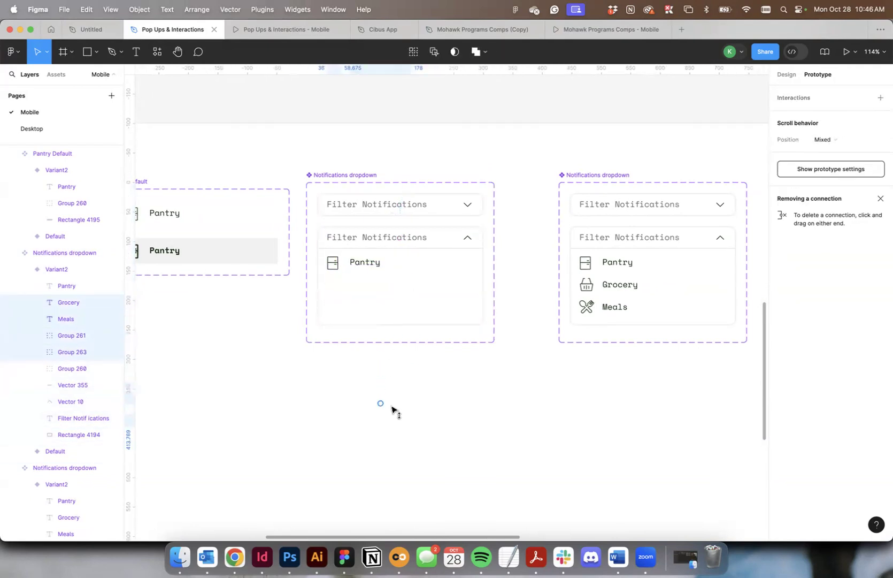
Delete the Pantry icon and label from the copied dropdown's open variant.
left_click(333, 263)
left_click(373, 263, "shift")
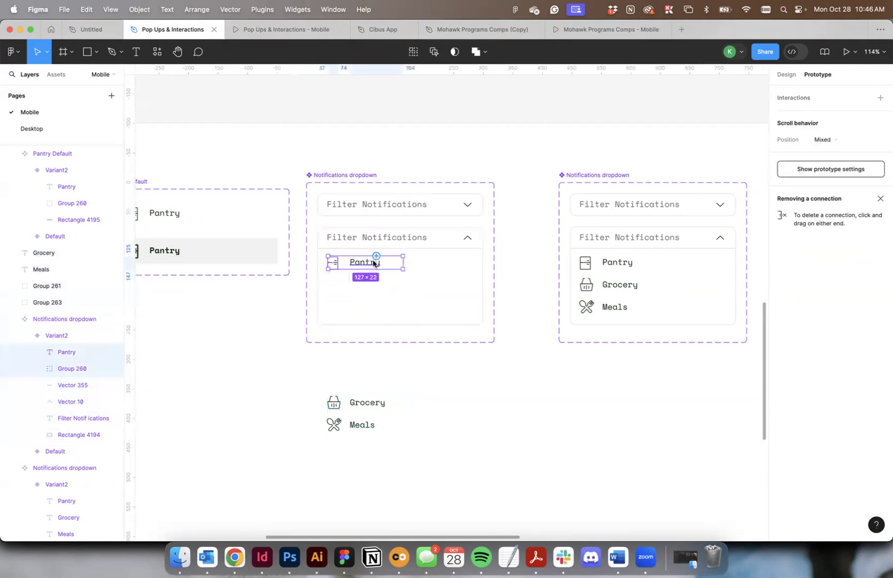
key("Delete")
Insert an instance of the Pantry Default component on the canvas beside the loose Grocery and Meals items.
left_click(56, 74)
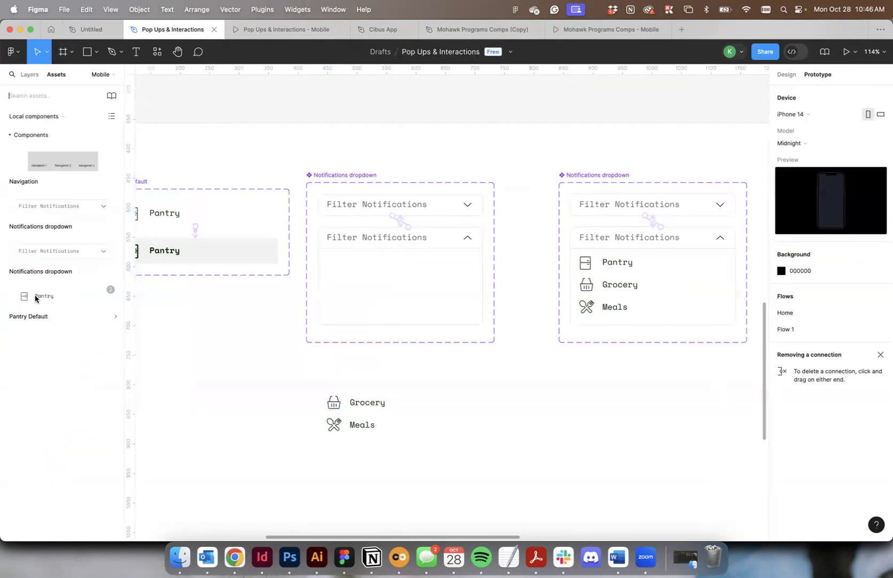
left_click_drag(20, 299, 450, 428)
left_click(474, 391)
scroll(474, 391, "down", 3)
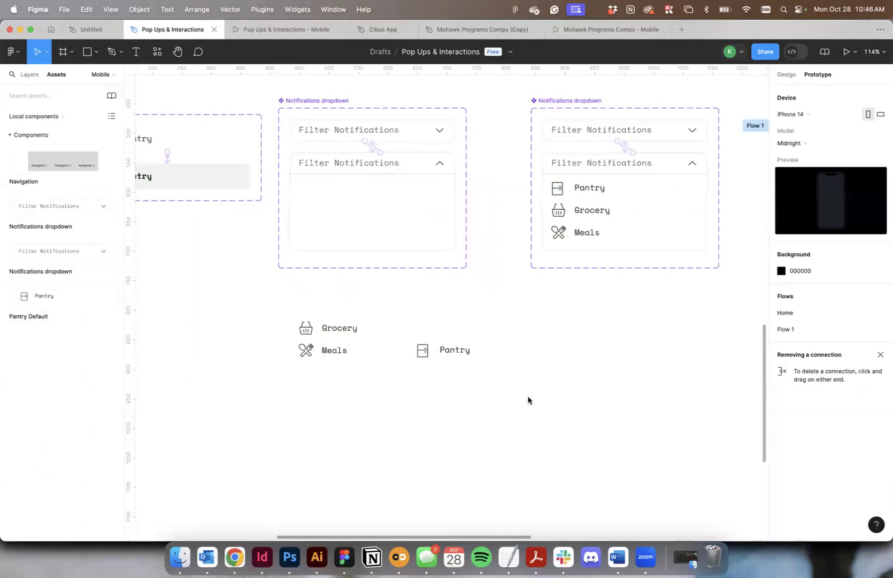
Examine the layer structure and available component options of the copied Notifications dropdown.
left_click(297, 101)
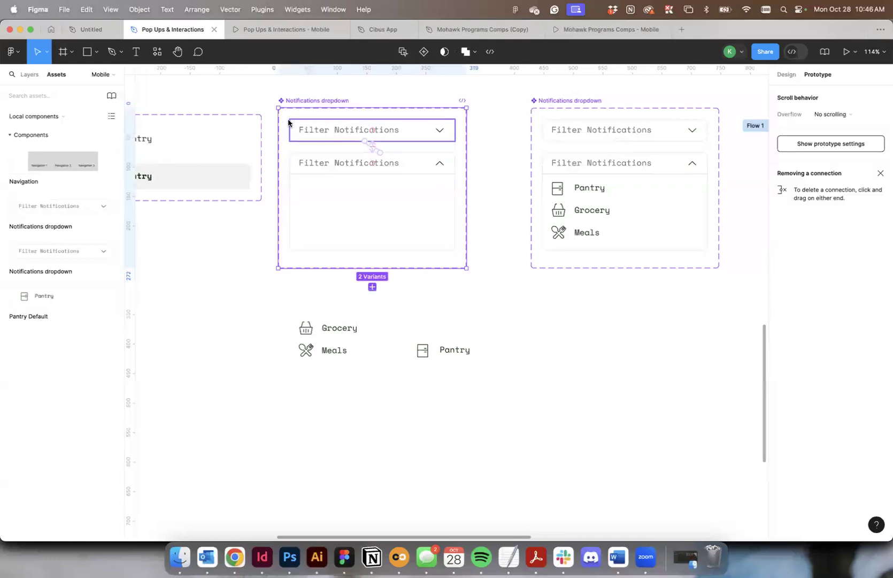
scroll(187, 211, "up", 1)
left_click(30, 77)
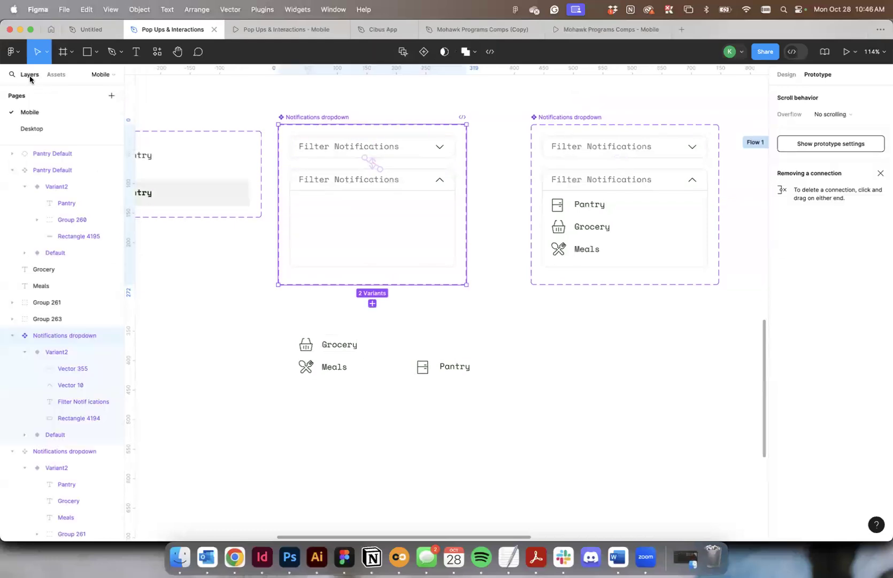
right_click(48, 336)
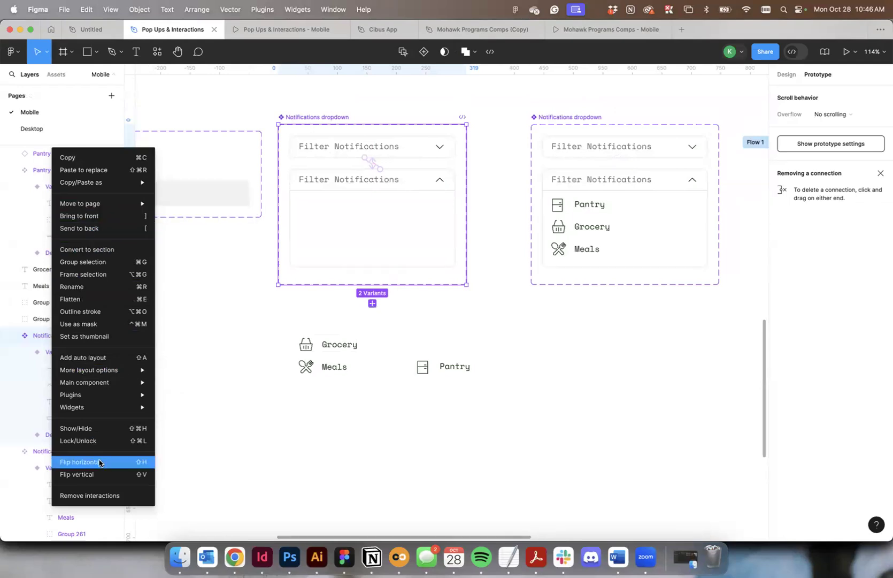
mouse_move(98, 388)
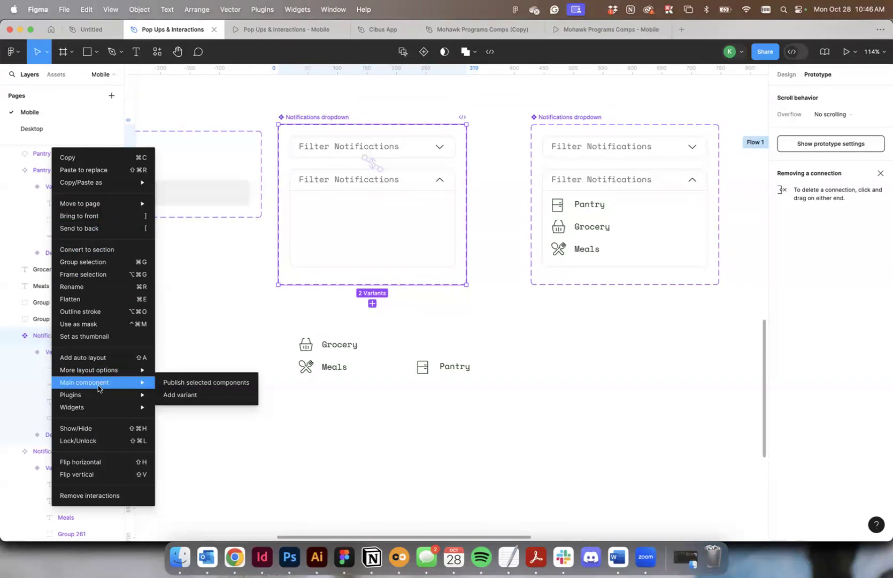
left_click(112, 350)
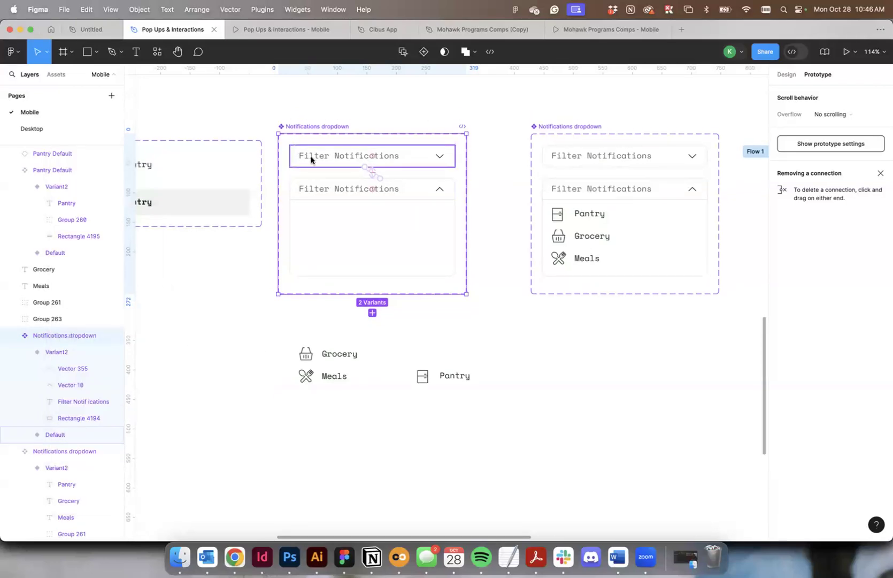
left_click(52, 352)
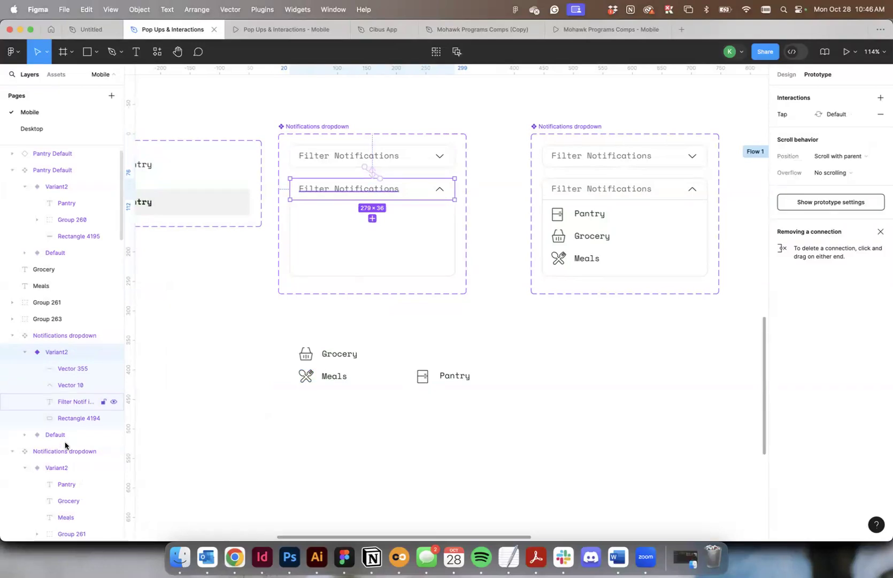
left_click(78, 369)
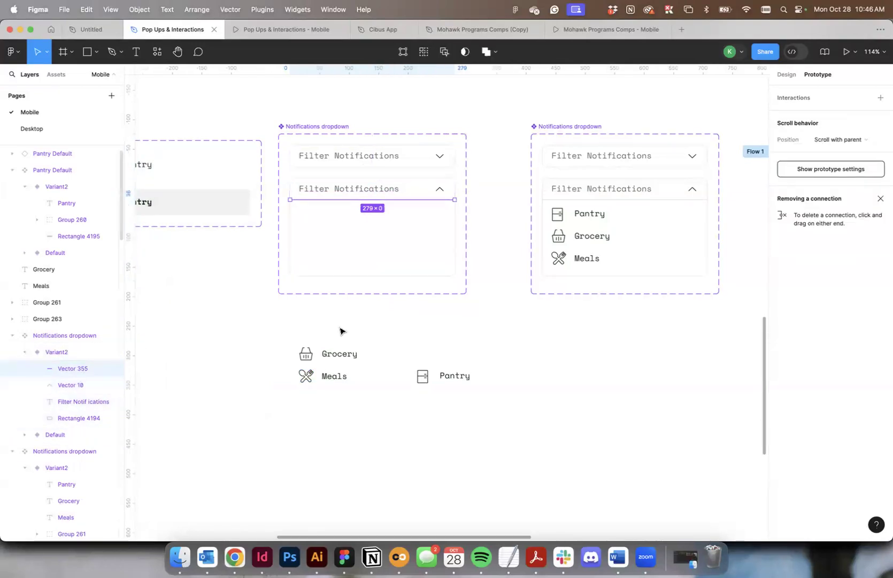
left_click(371, 173)
left_click(486, 374)
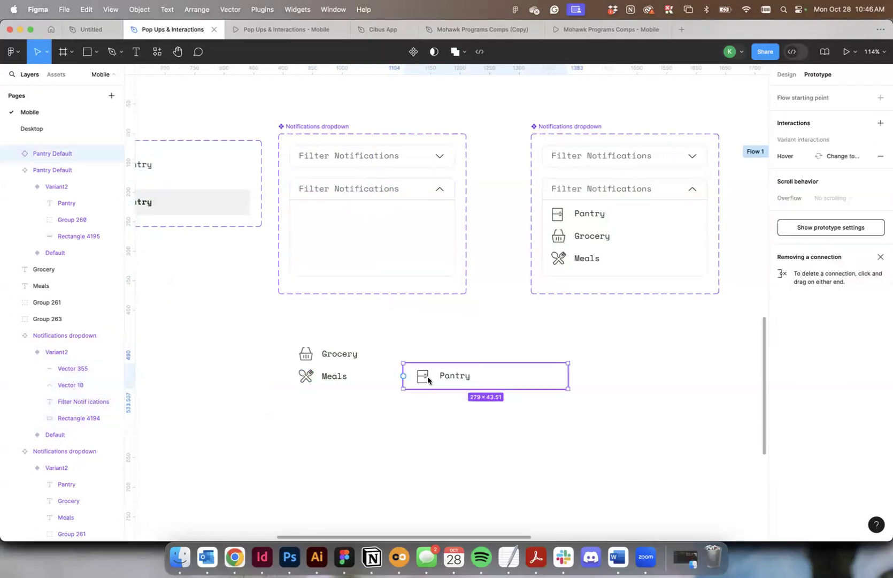
Rename the copied dropdown component set as Notifications dropdown 1.
double_click(334, 126)
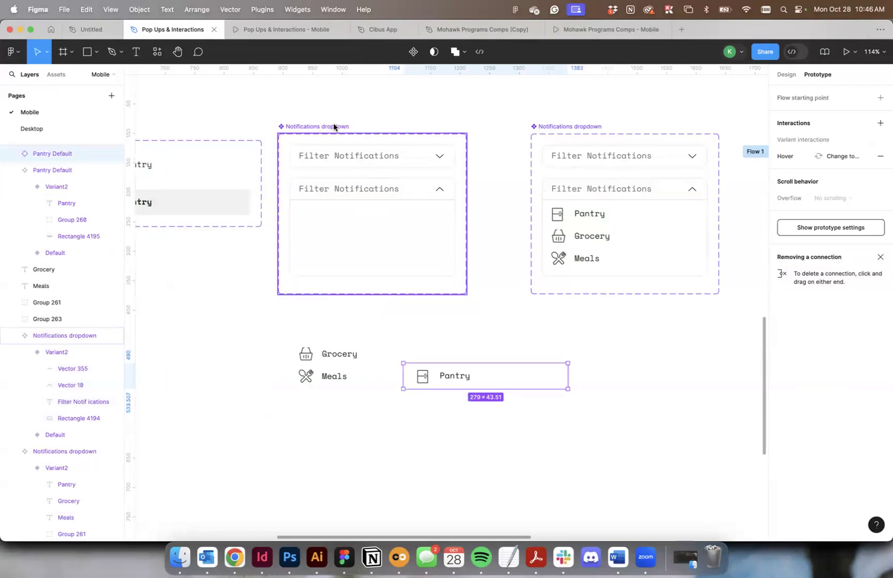
type("1")
key("Return")
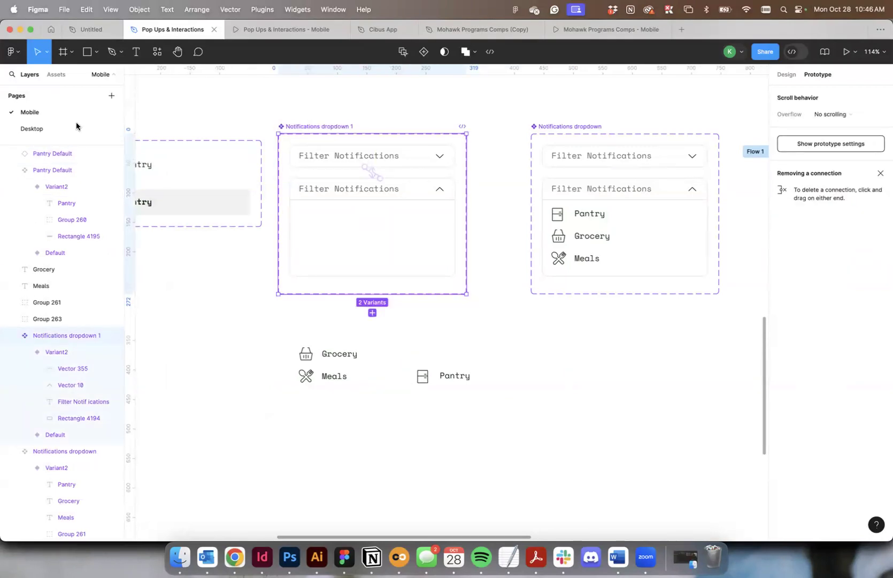
Move the Pantry Default instance into the open variant of Notifications dropdown 1, directly beneath the Filter Notifications header.
left_click(428, 375)
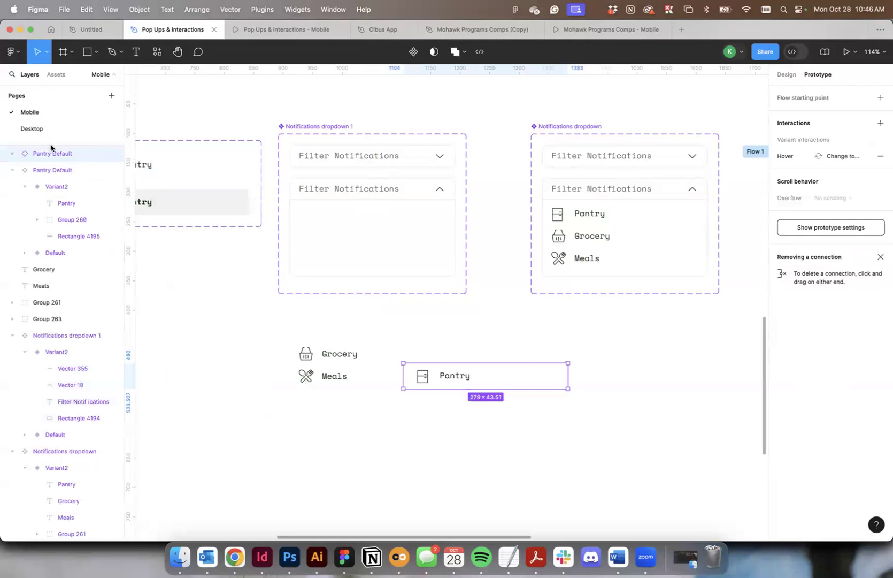
left_click_drag(47, 154, 65, 367)
left_click_drag(461, 375, 336, 210)
scroll(345, 216, "up", 5)
scroll(342, 216, "up", 3)
scroll(336, 210, "down", 3)
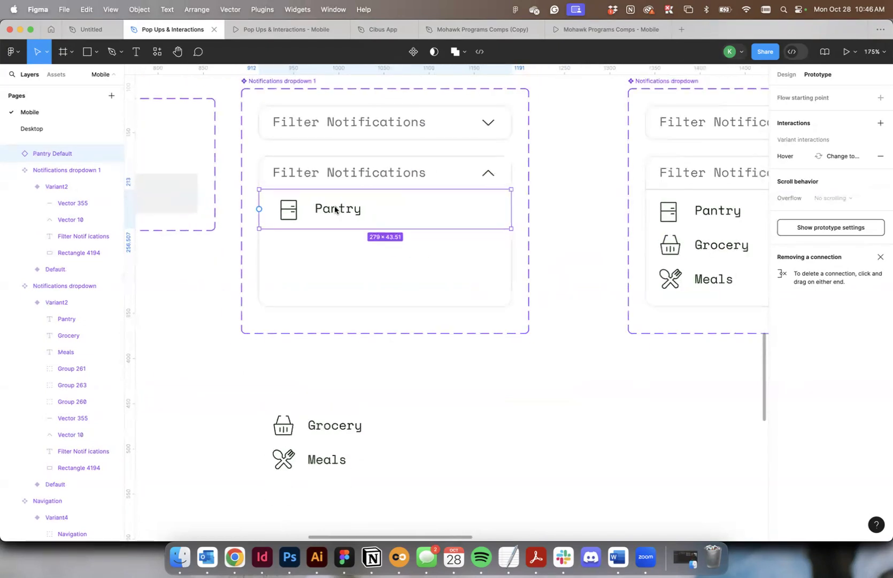
Nest the Pantry Default instance inside Variant2 of Notifications dropdown 1 and check its place in the layer hierarchy.
left_click(288, 157)
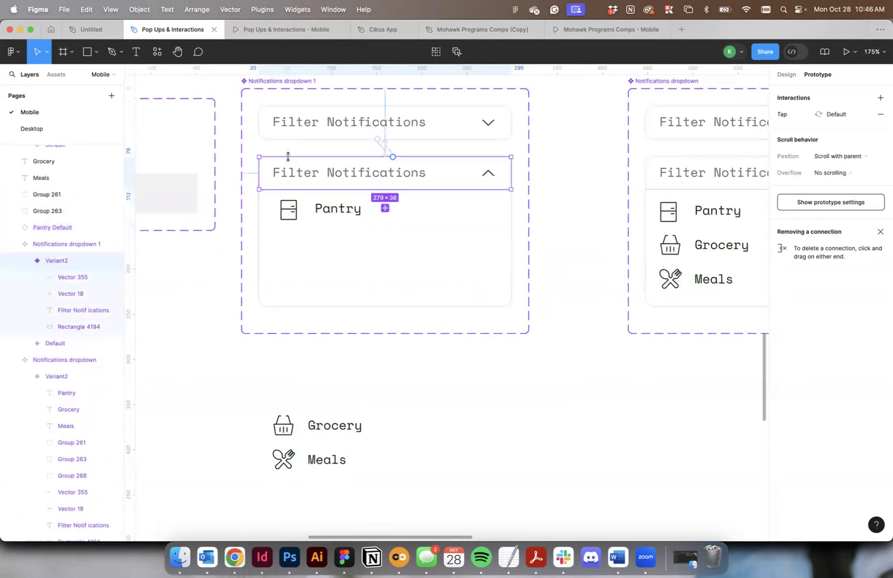
left_click_drag(57, 226, 58, 262)
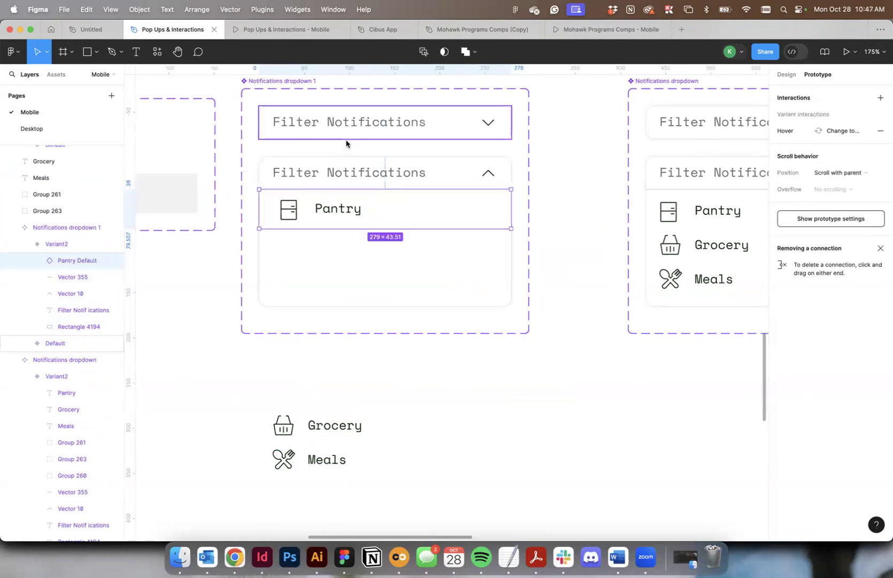
left_click(347, 163)
left_click(272, 159)
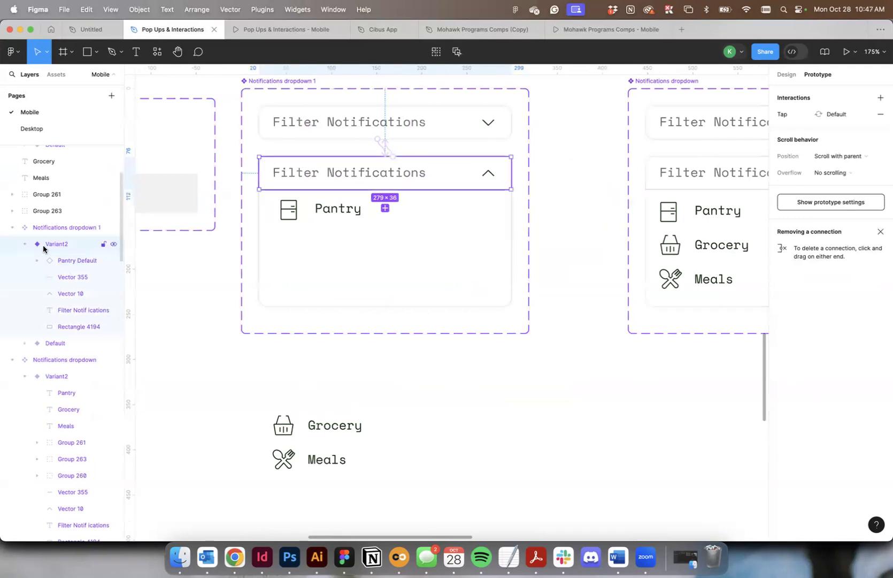
left_click(66, 261)
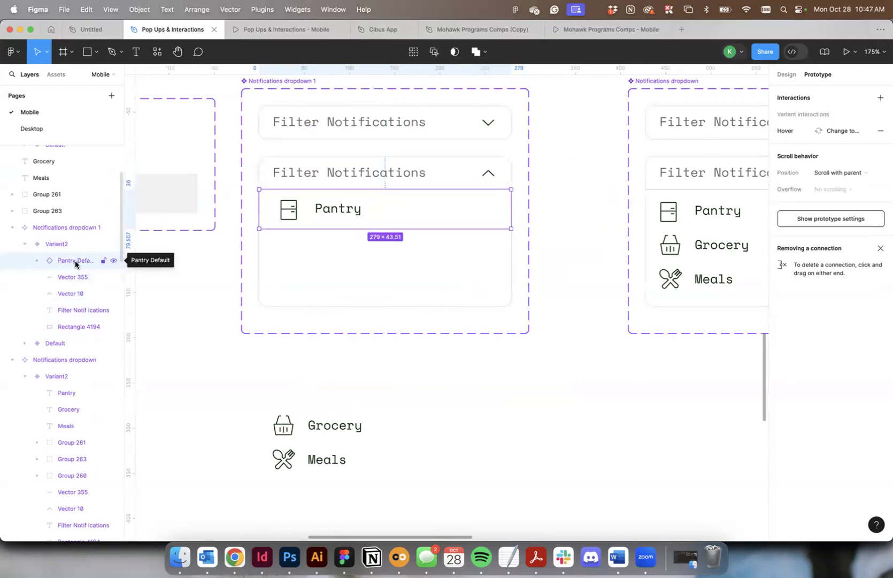
left_click(556, 404)
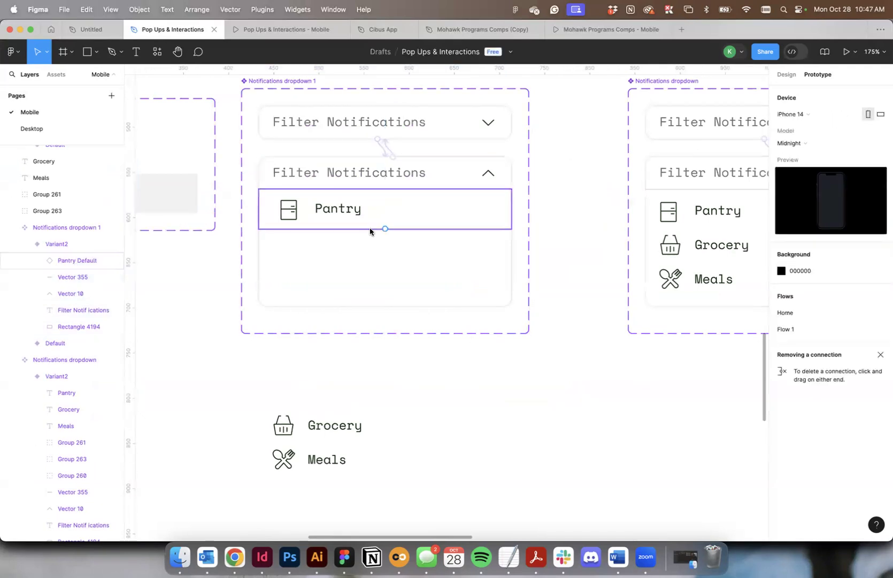
Duplicate the Pantry Default component set directly below the original.
scroll(370, 231, "left", 10)
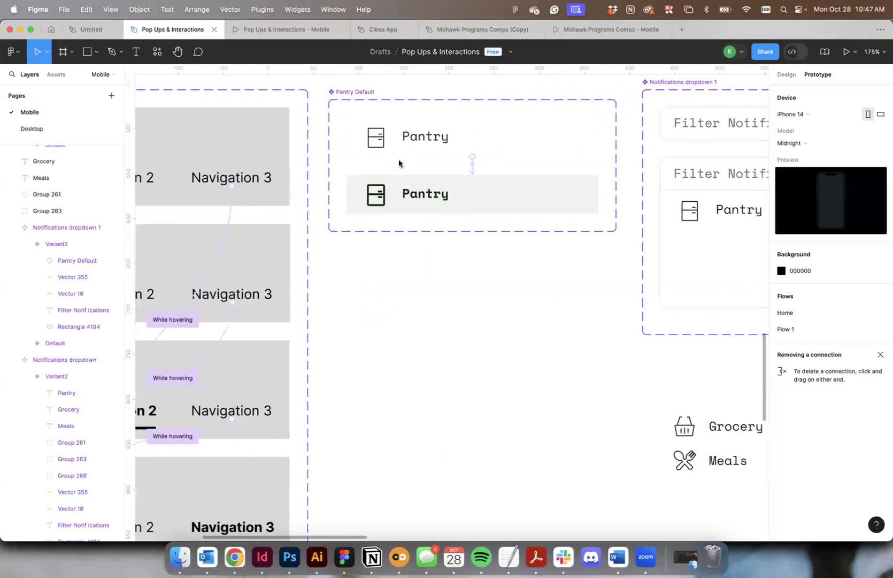
scroll(399, 160, "up", 2)
left_click_drag(355, 150, 377, 320)
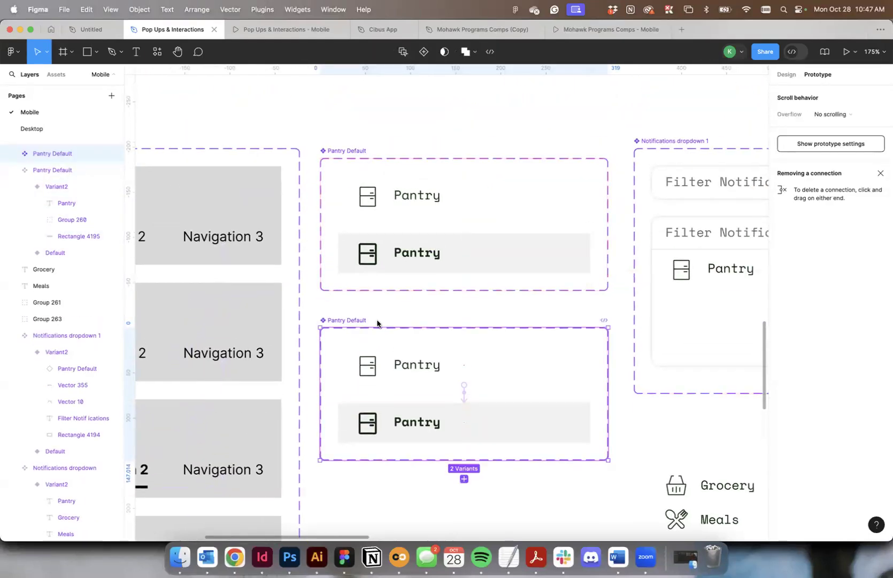
Change the label to "Pantry 2" in both the default and hover variants of the duplicated component set.
scroll(378, 324, "right", 1)
scroll(377, 324, "down", 1)
double_click(379, 351)
double_click(380, 348)
double_click(383, 345)
key("Right")
left_click(399, 401)
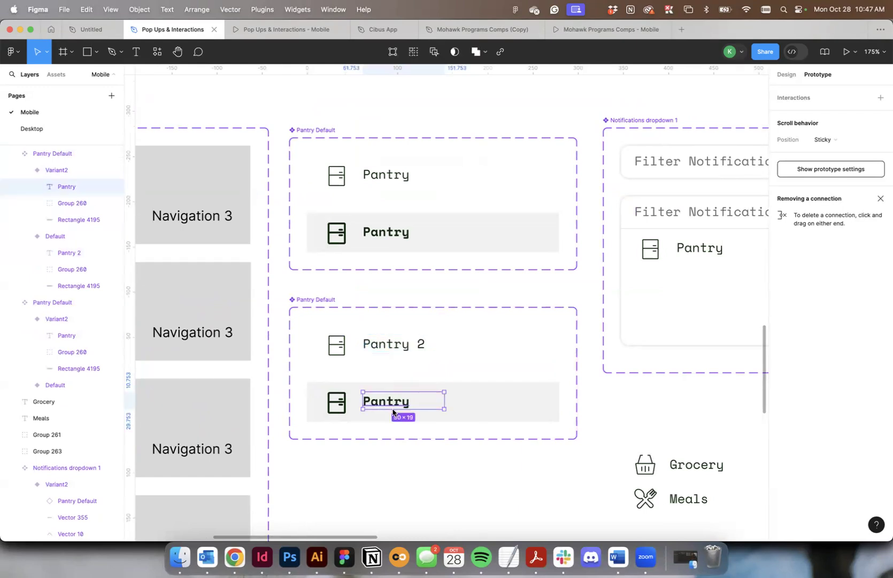
double_click(389, 400)
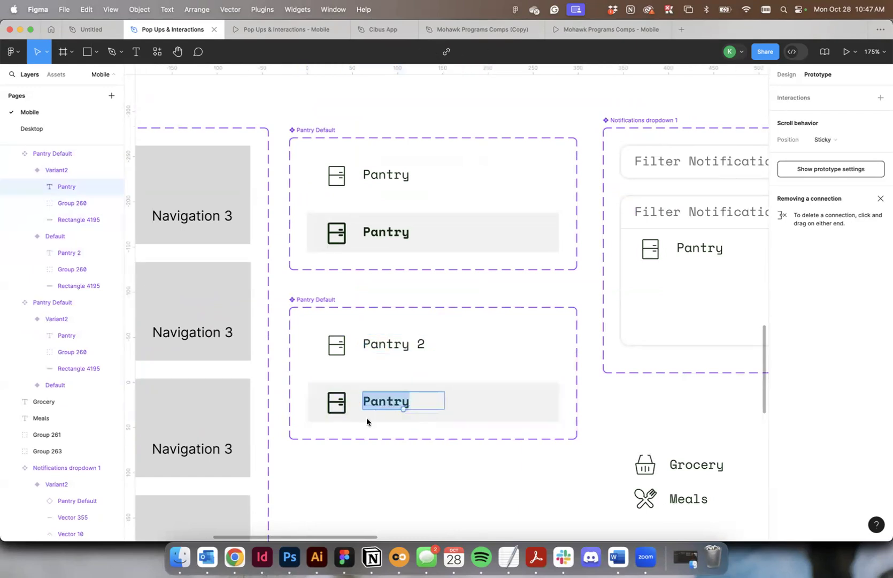
key("Right")
type("2")
key("Escape")
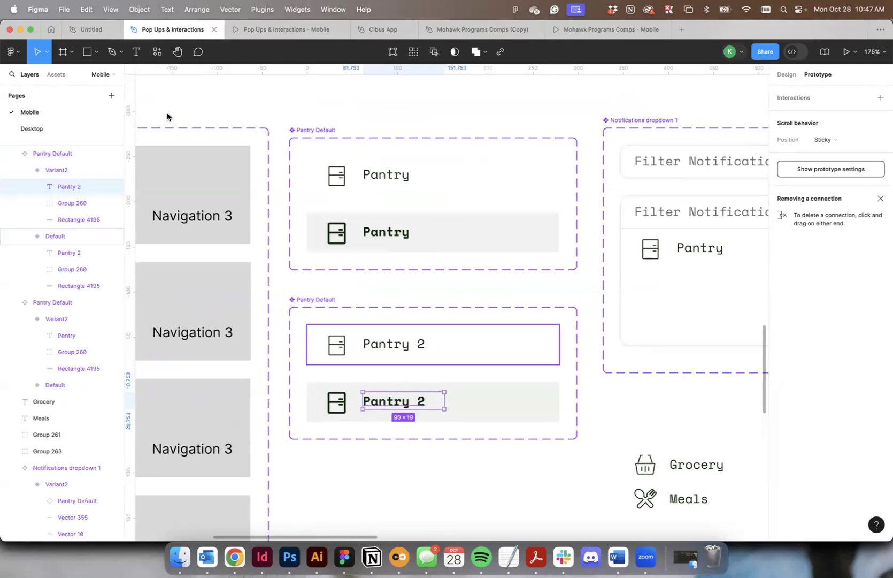
Insert an instance of the Pantry 2 component below the Pantry row and nest it inside Variant2 of Notifications dropdown 1.
left_click(56, 74)
left_click_drag(29, 348, 674, 303)
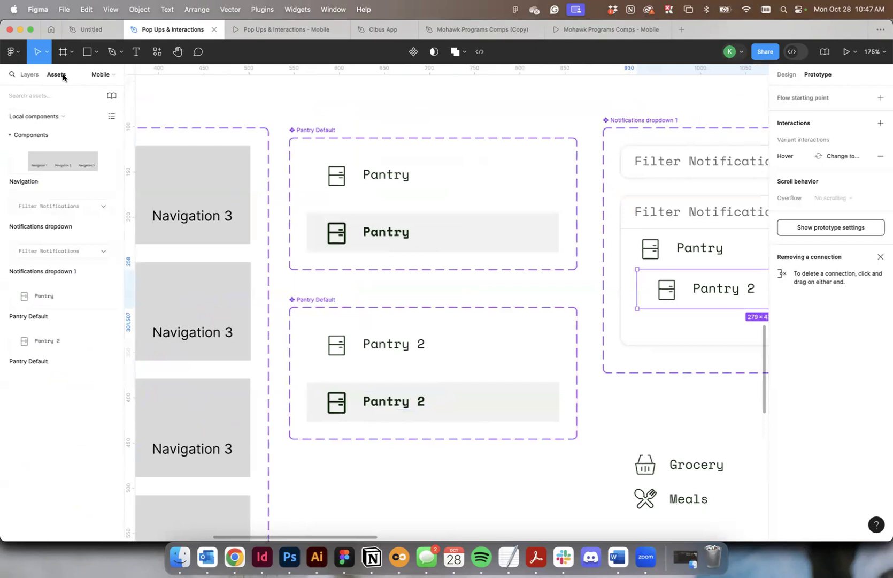
left_click(30, 74)
scroll(46, 214, "down", 4)
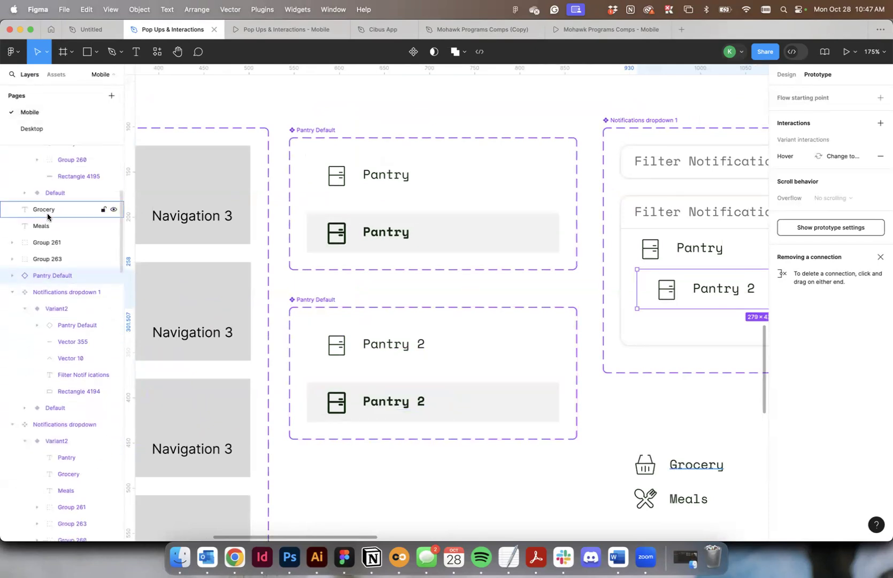
left_click_drag(72, 310, 73, 318)
Rename the new instance layer as "Pantry 2 Default" and align the instance directly beneath the Pantry row.
double_click(81, 309)
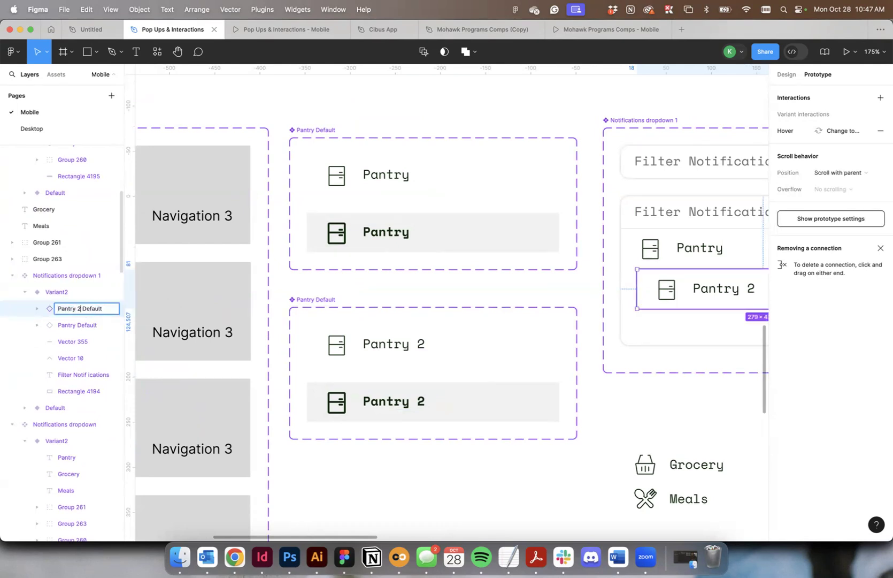
left_click(632, 379)
scroll(632, 379, "right", 4)
left_click_drag(545, 292, 511, 298)
left_click(604, 448)
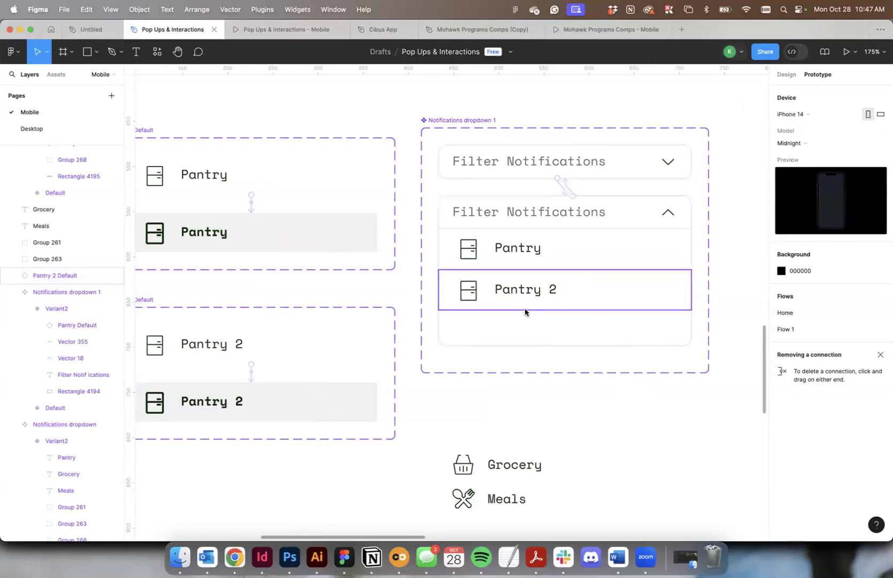
Shorten the open dropdown's background rectangle from its lower edge so it ends just below the Pantry 2 row.
left_click(533, 327)
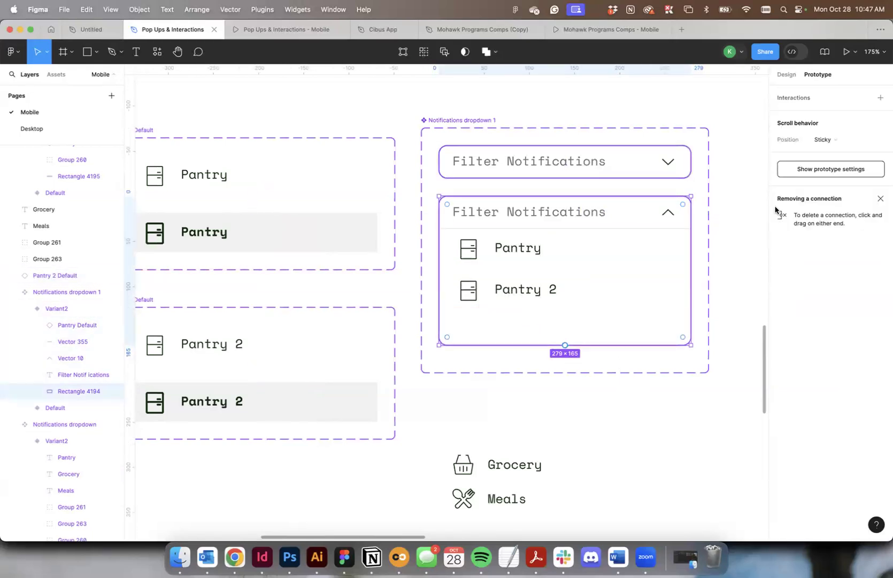
left_click(784, 76)
left_click_drag(618, 345, 618, 315)
left_click(628, 443)
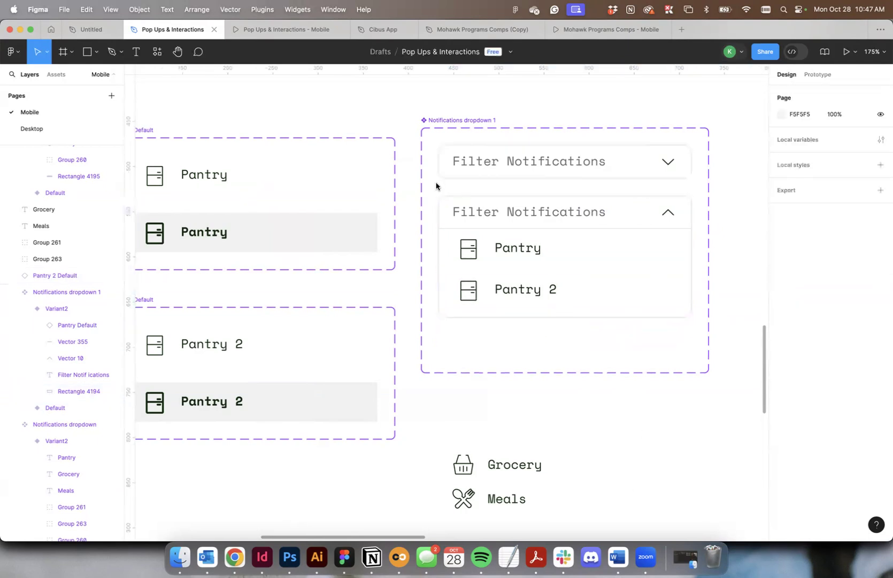
Delete the Filter Notifications dropdown instance from the Page 1 frame.
scroll(538, 137, "right", 2)
scroll(539, 138, "right", 1)
left_click(831, 76)
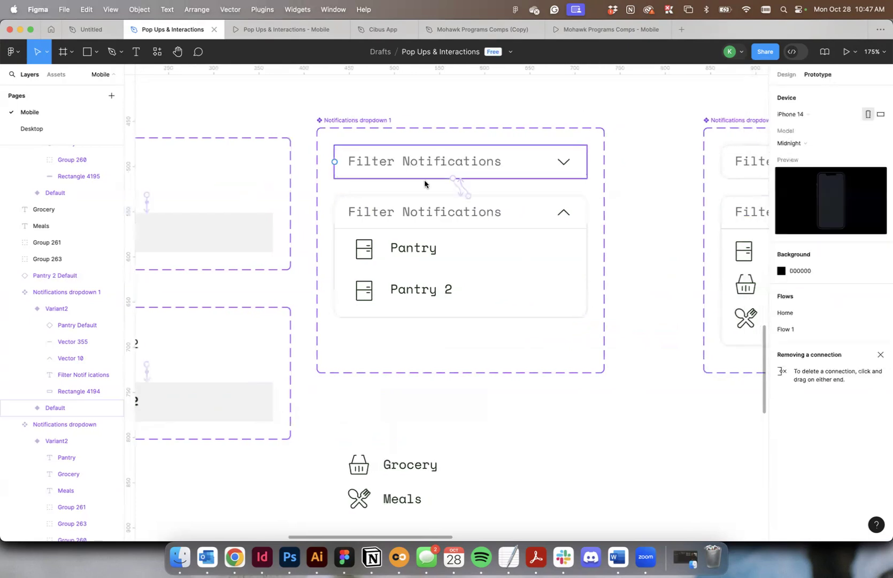
scroll(413, 250, "left", 6)
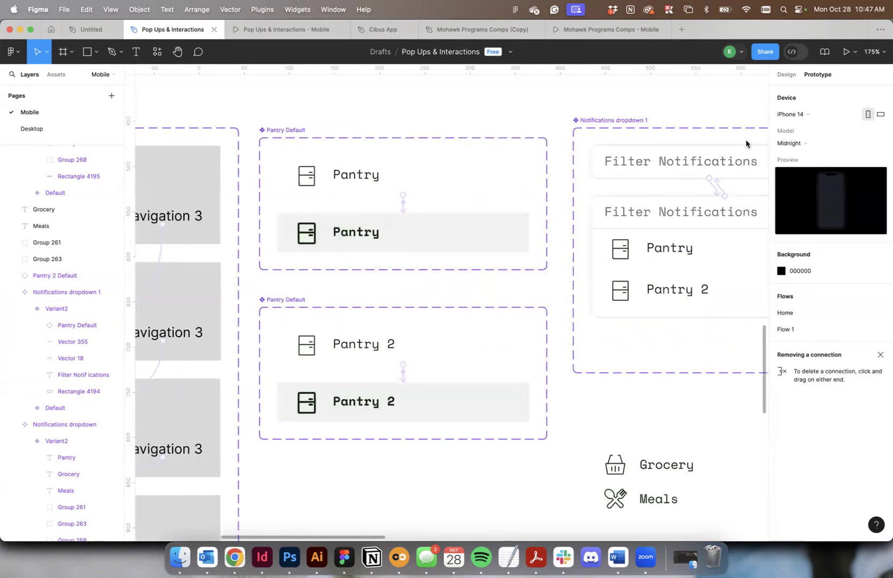
scroll(595, 136, "up", 1)
scroll(594, 135, "down", 6)
scroll(594, 135, "right", 6)
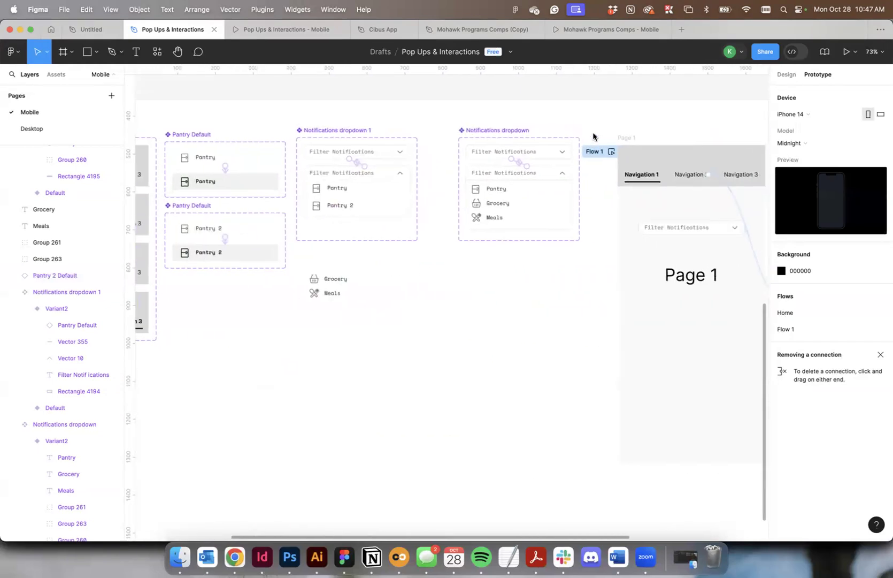
left_click(730, 222)
key("Delete")
Test a Pantry Default instance on the Page 1 frame in the prototype preview and remove it from the frame.
left_click(56, 75)
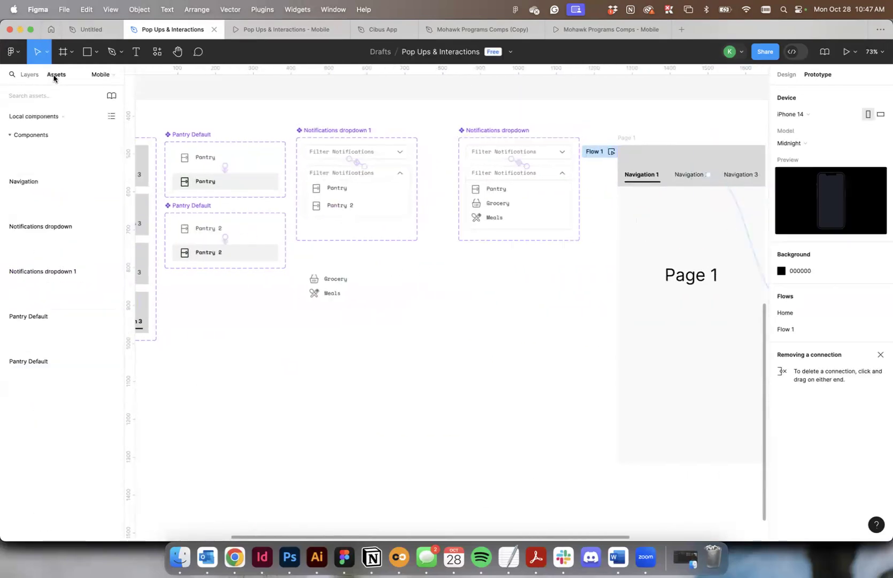
left_click_drag(25, 295, 668, 242)
scroll(669, 241, "right", 3)
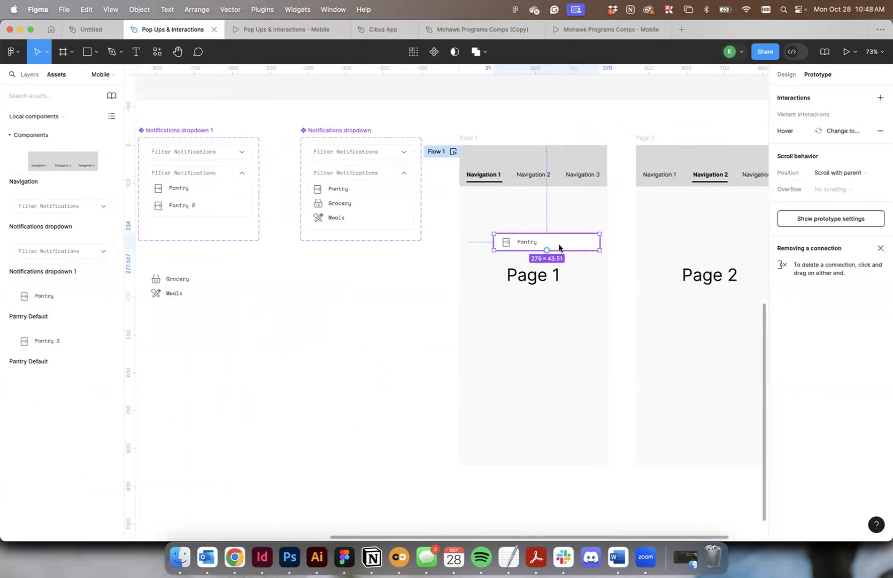
left_click(261, 30)
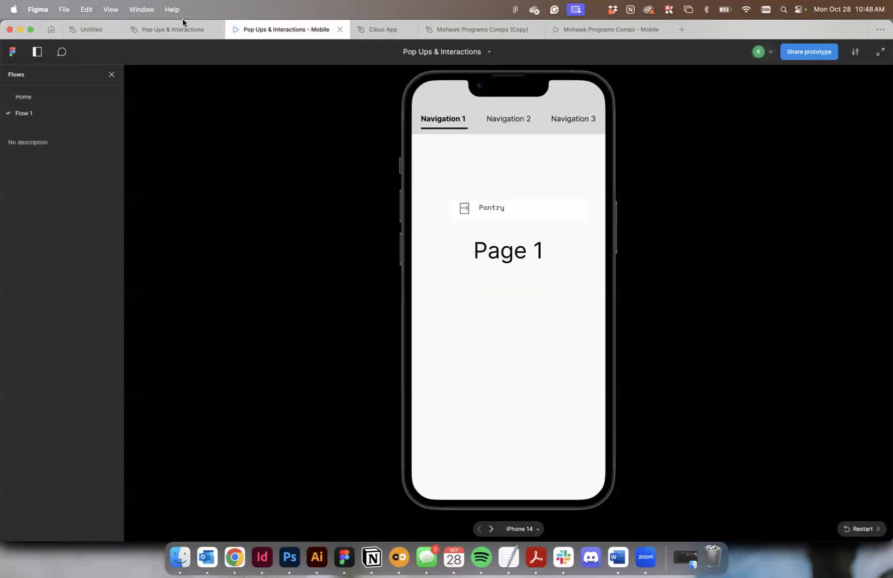
left_click(172, 30)
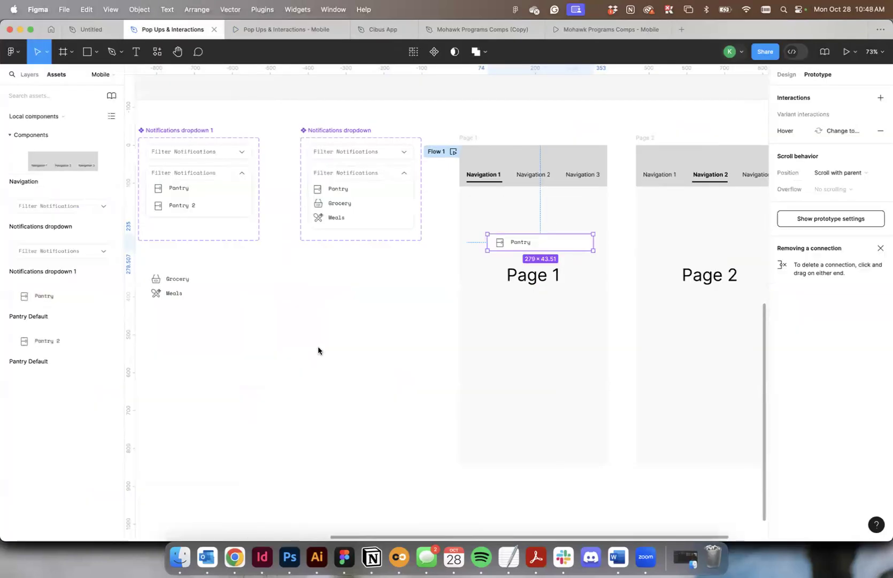
key("Delete")
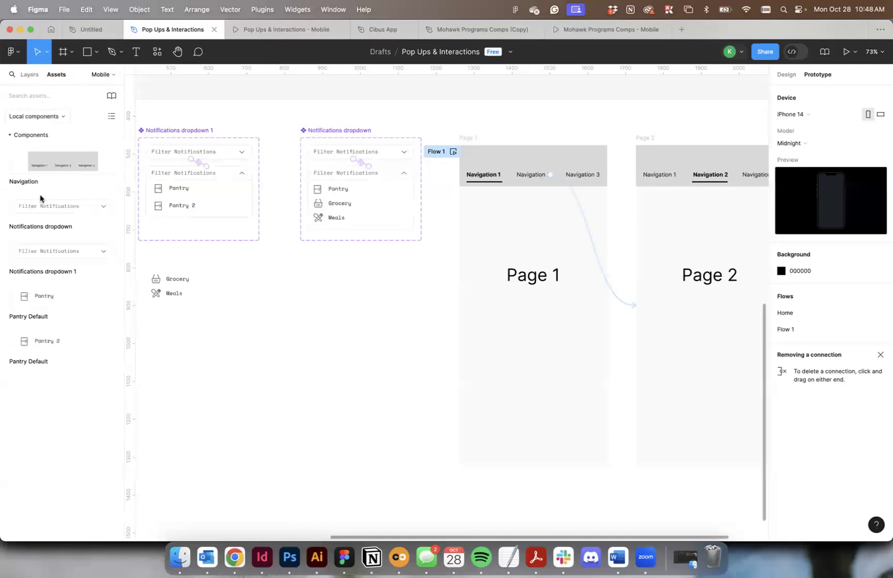
Insert an instance of Notifications dropdown 1 on the Page 1 frame, centred below the Page 1 title.
left_click(191, 131)
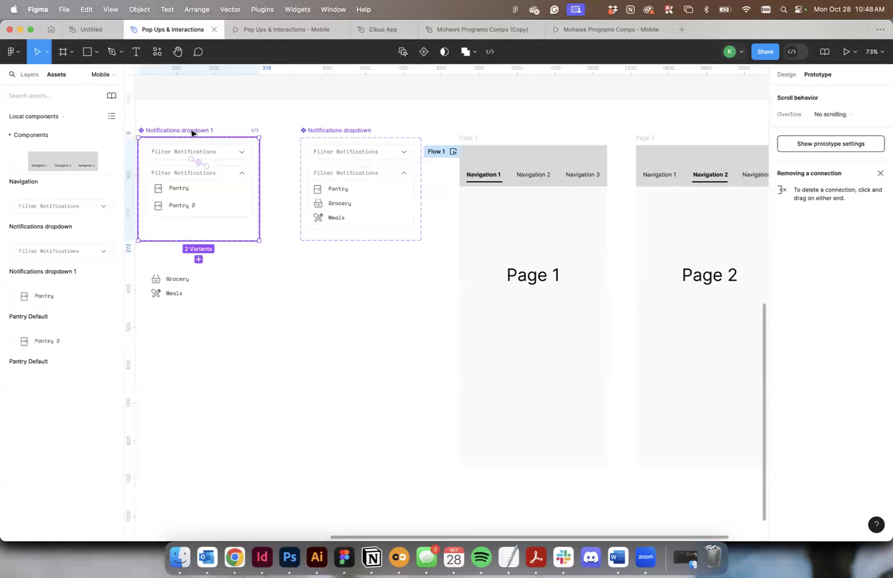
scroll(191, 132, "left", 5)
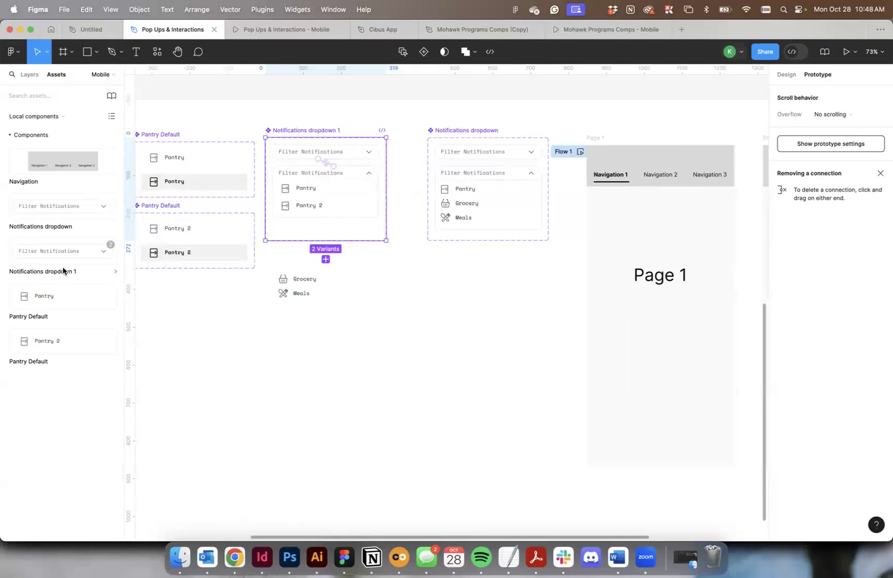
left_click_drag(23, 249, 622, 319)
scroll(588, 321, "right", 3)
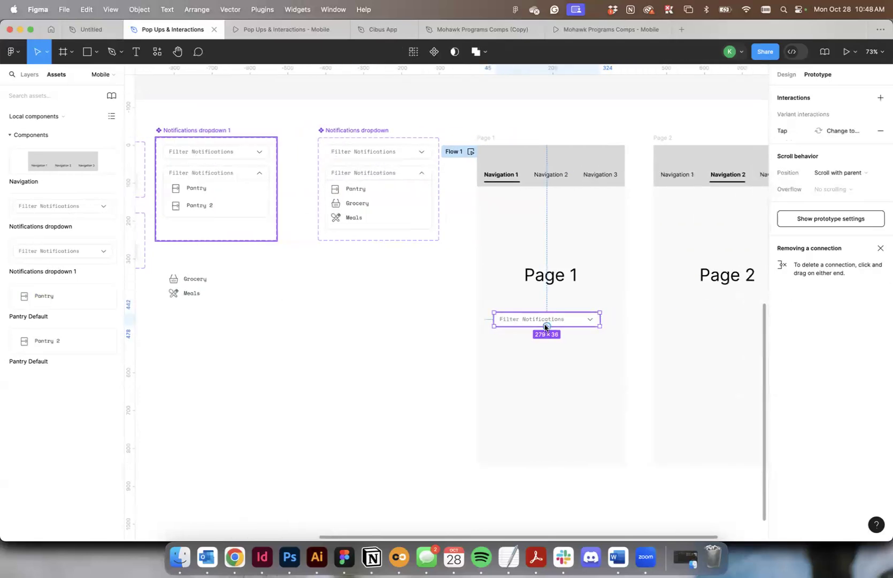
left_click(548, 381)
left_click_drag(520, 319, 520, 311)
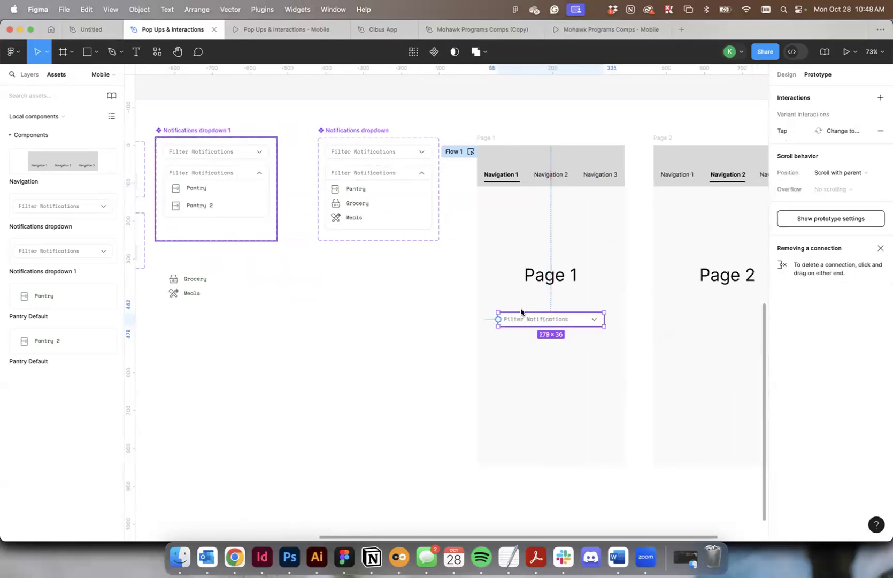
Open the Filter Notifications dropdown in the prototype preview to check its options, and return to the design file.
left_click(309, 32)
left_click(560, 310)
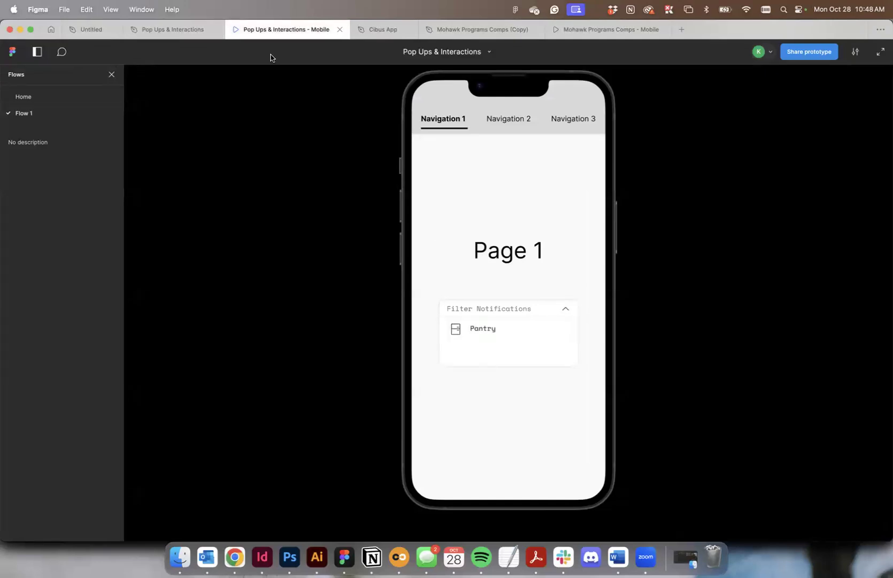
left_click(171, 30)
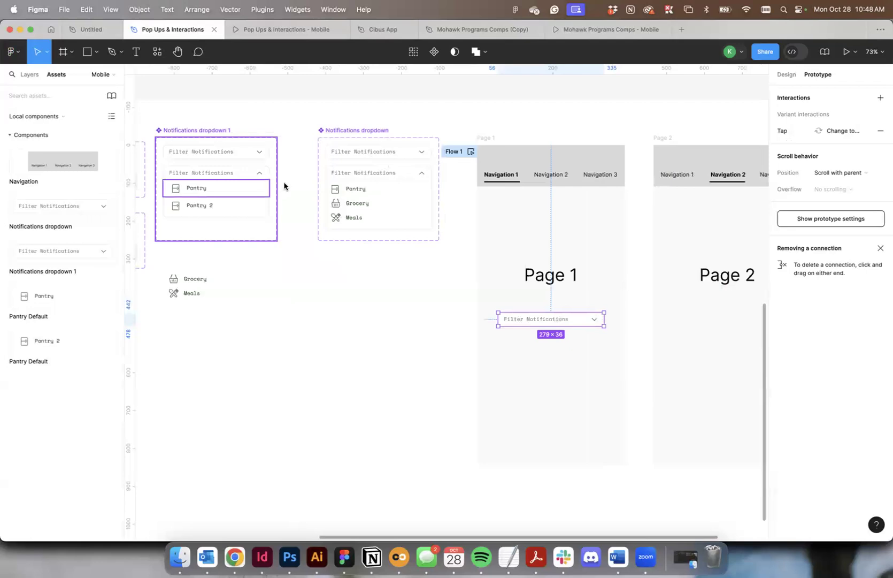
Examine where the Pantry 2 Default layer sits relative to Notifications dropdown 1 and its Variant2 in the layer hierarchy.
left_click(217, 209)
left_click(23, 75)
scroll(232, 177, "left", 5)
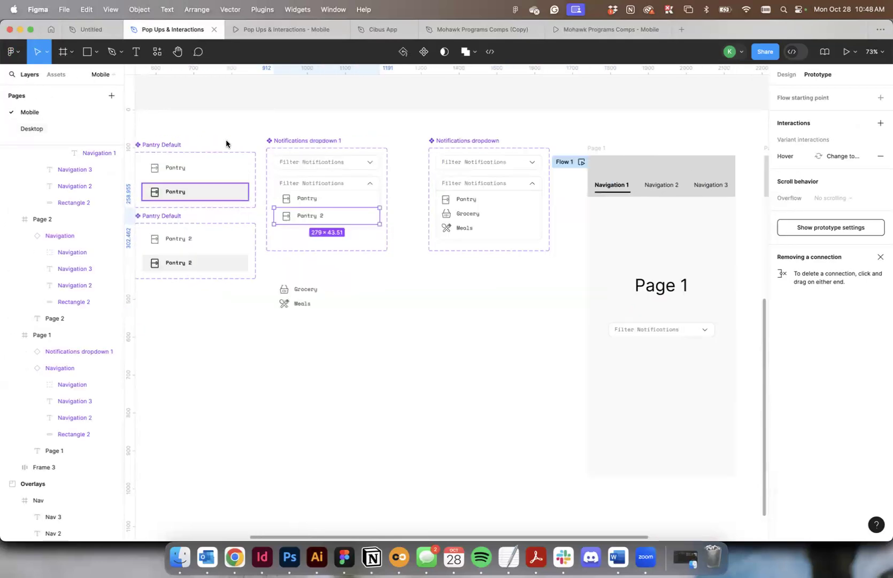
left_click(313, 142)
scroll(345, 202, "up", 5)
left_click(280, 223)
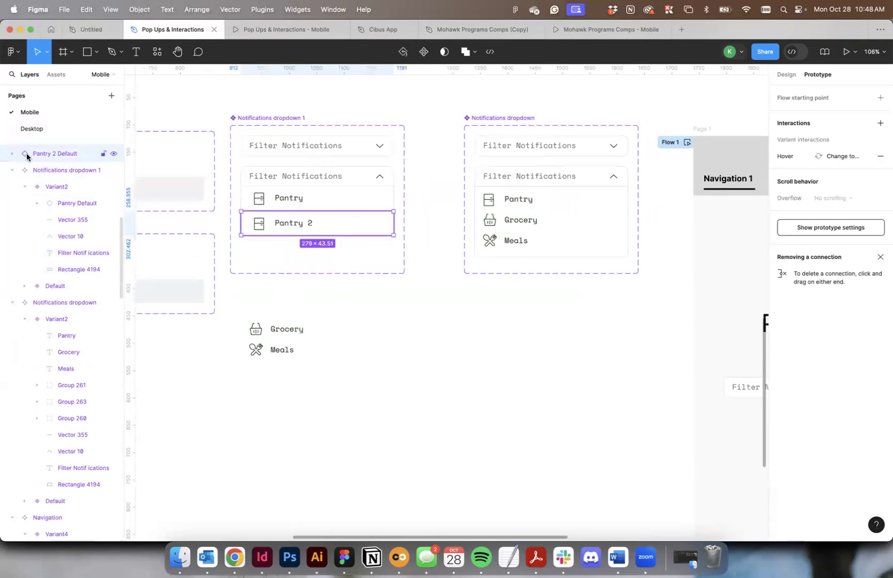
left_click(39, 171)
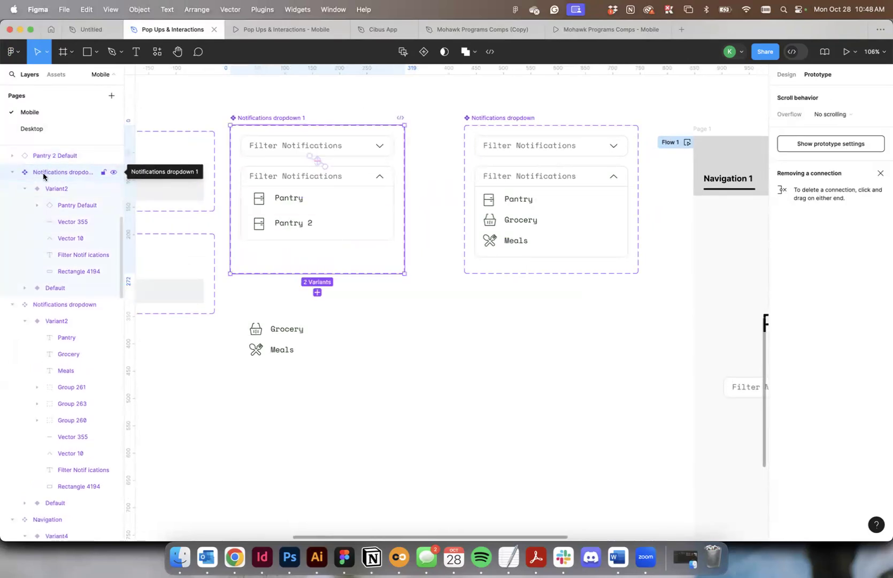
scroll(43, 166, "down", 1)
scroll(43, 155, "up", 5)
left_click(45, 188)
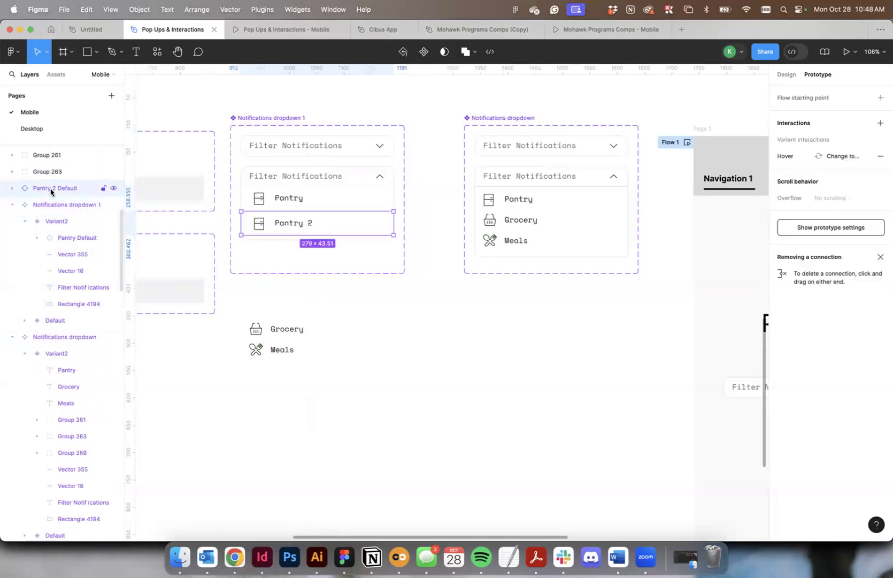
left_click(25, 220)
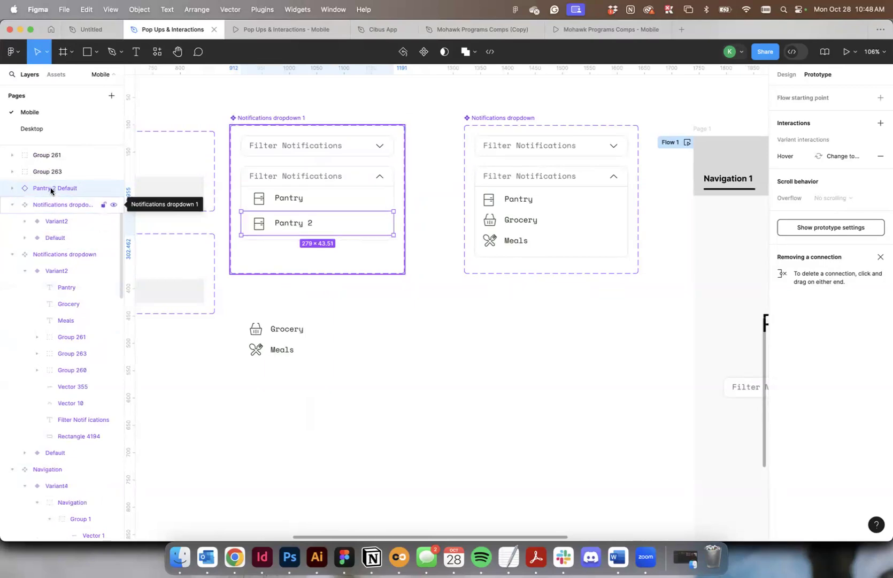
Move the Pantry 2 Default layer into Variant2 of Notifications dropdown 1, directly below the Pantry Default layer.
left_click_drag(48, 191, 63, 207)
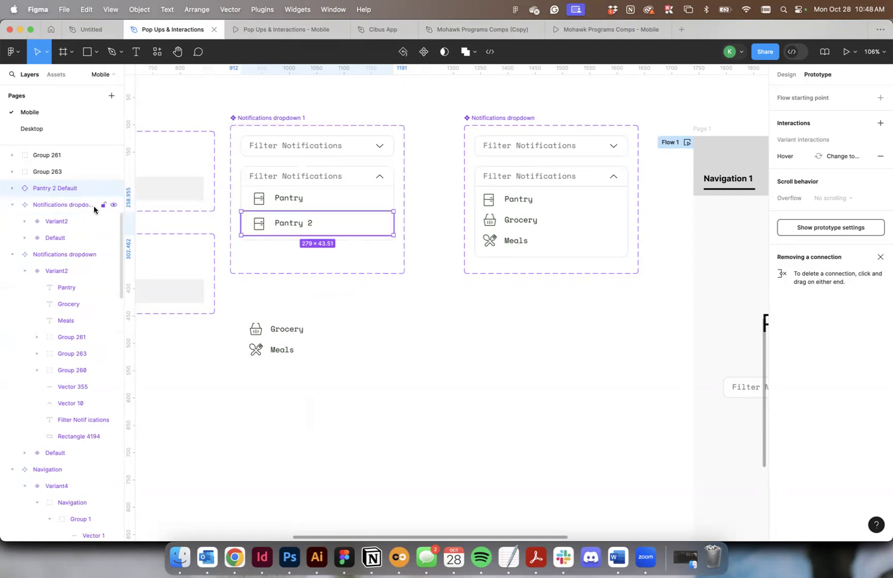
left_click(10, 206)
left_click(10, 205)
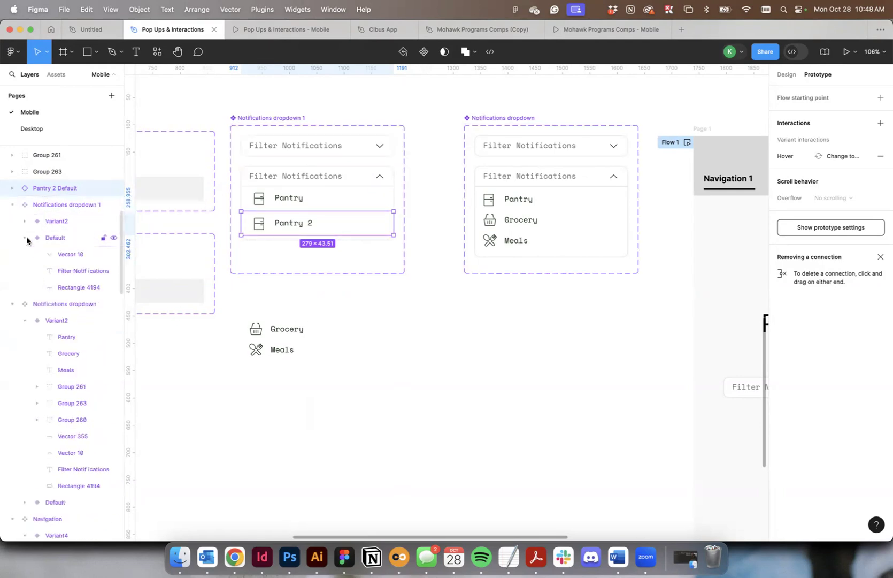
left_click(25, 221)
left_click(24, 221)
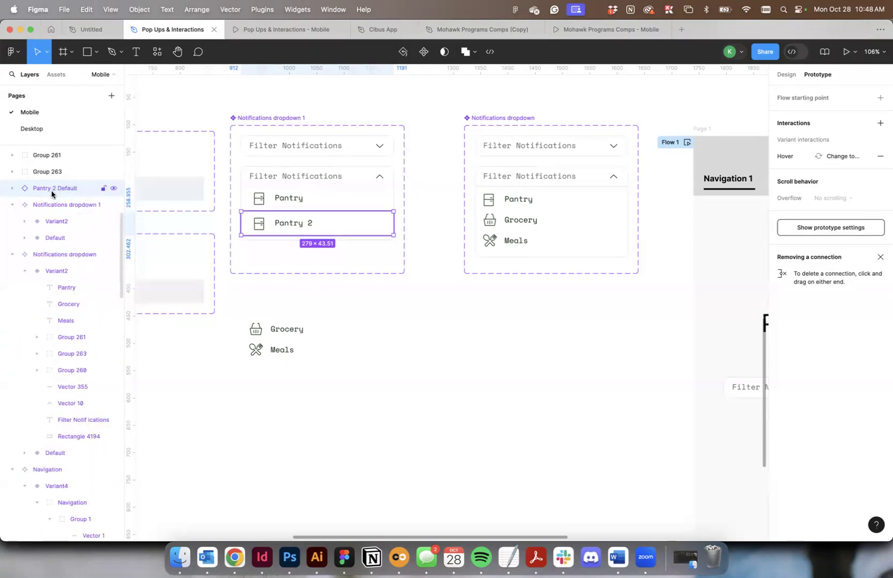
left_click(54, 222)
left_click(56, 238)
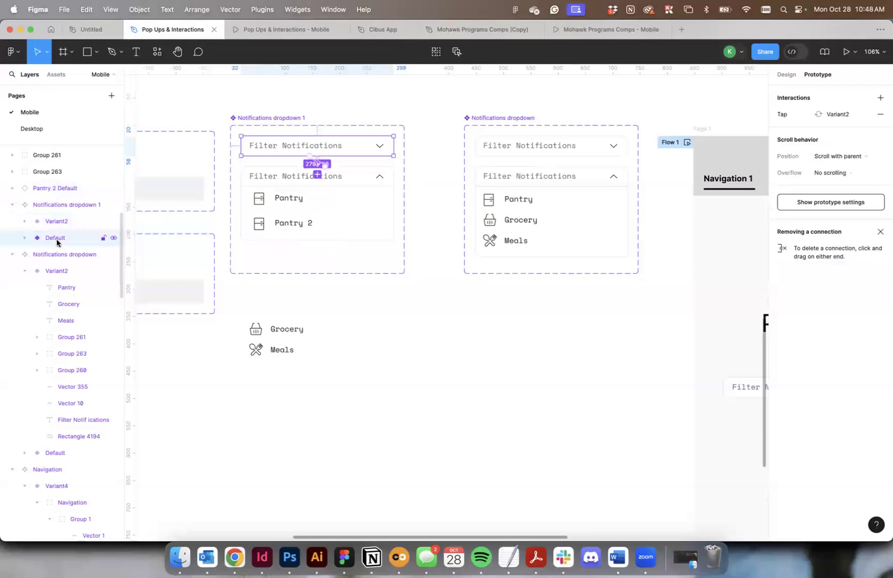
left_click(285, 201)
left_click(262, 225)
left_click_drag(87, 225, 86, 248)
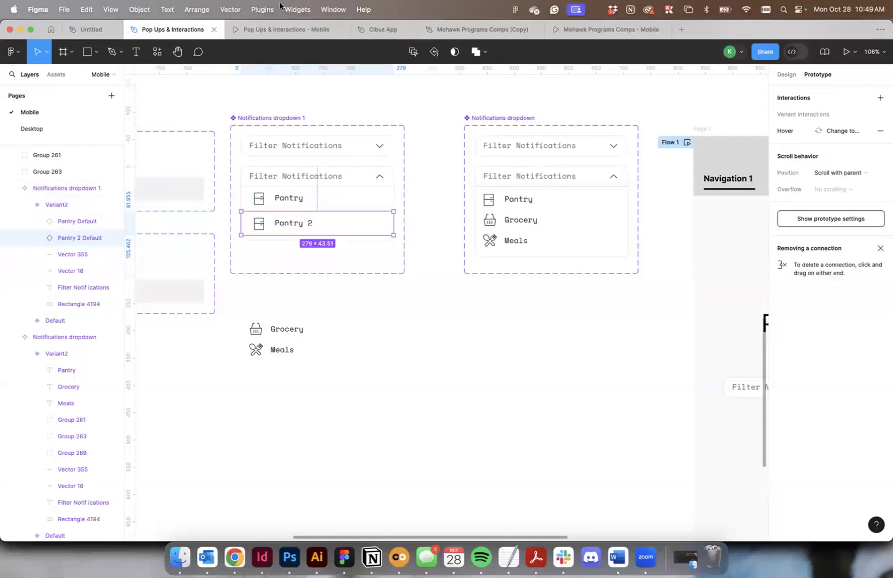
Test the Filter Notifications dropdown in the prototype preview by expanding and collapsing it on Page 1.
left_click(280, 34)
left_click(508, 328)
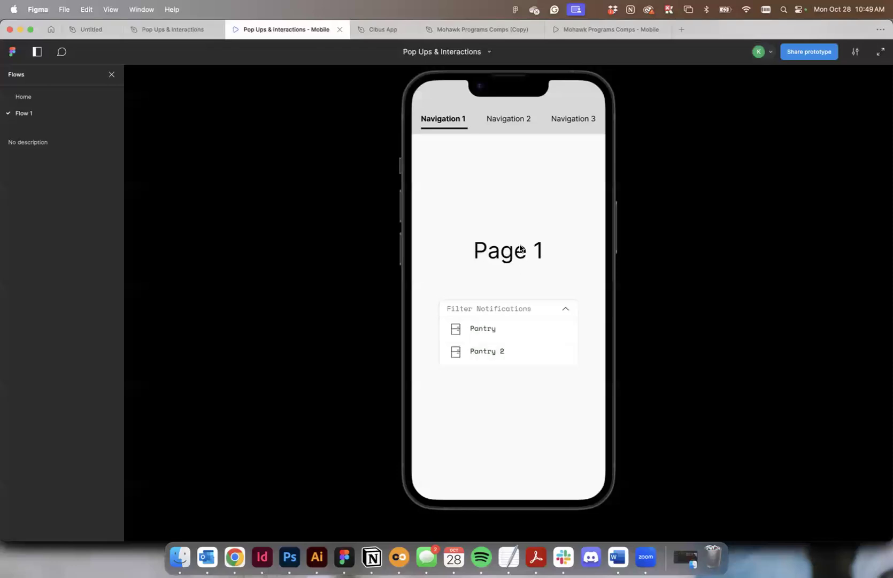
left_click(563, 308)
left_click(564, 308)
left_click(565, 308)
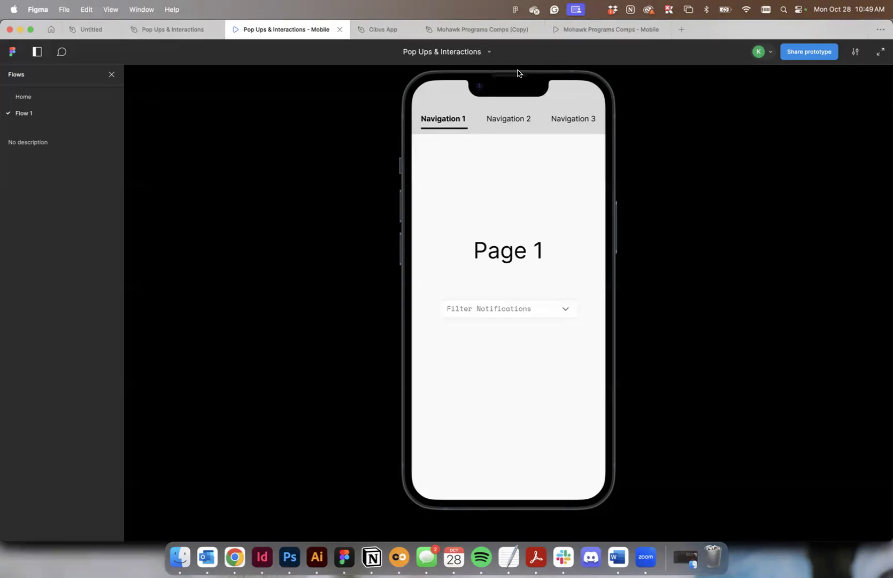